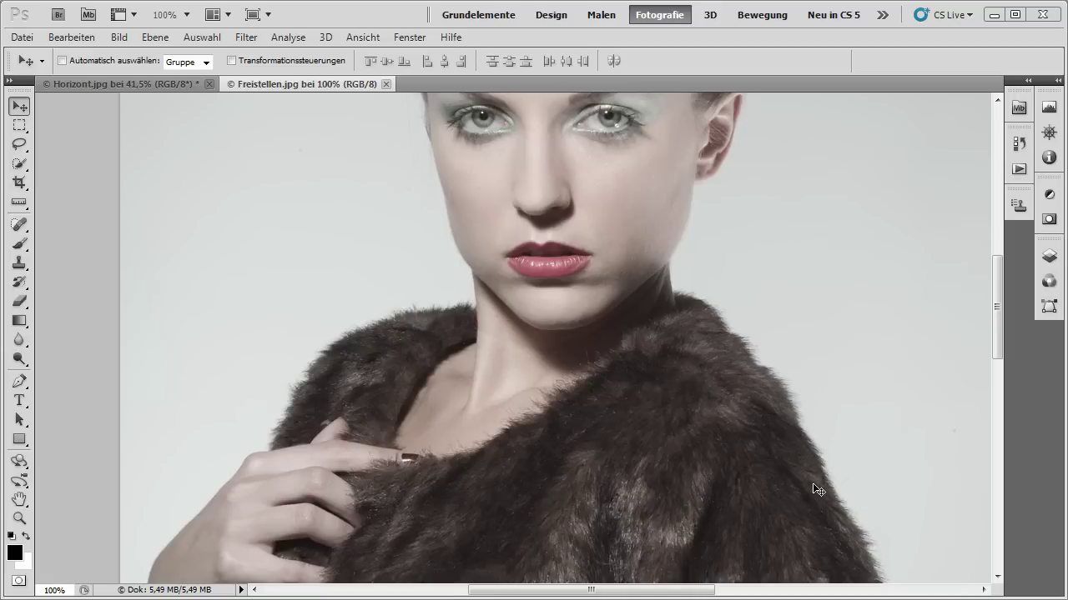
Fit the whole Freistellen.jpg portrait of the fur-coated woman into the window with Ctrl+0
key("ctrl+0")
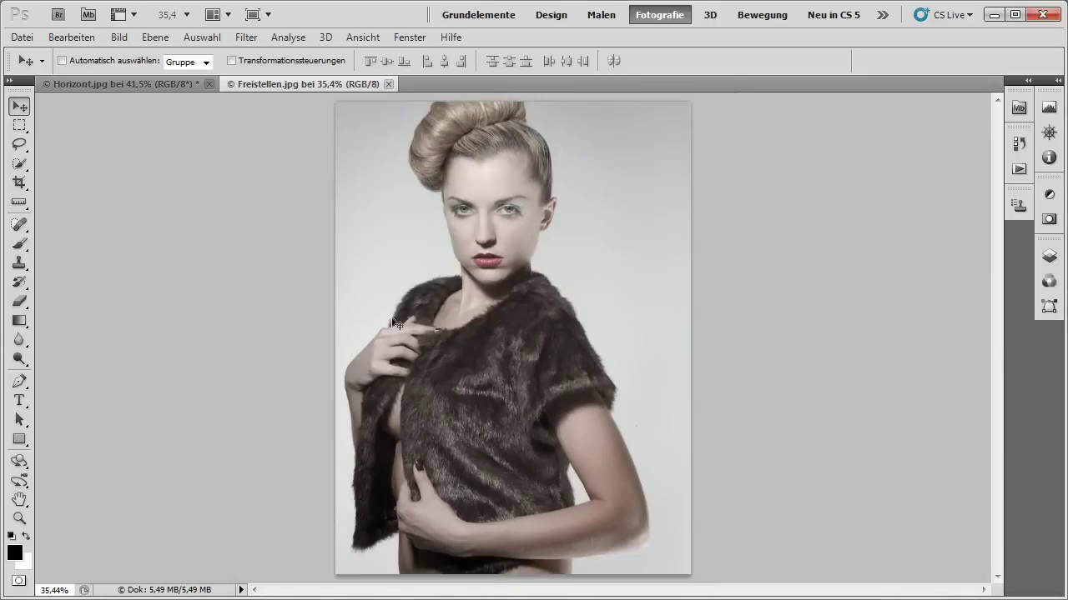
Quick-select the woman's hair bun, face, neck, fur coat and arms
left_click(19, 162)
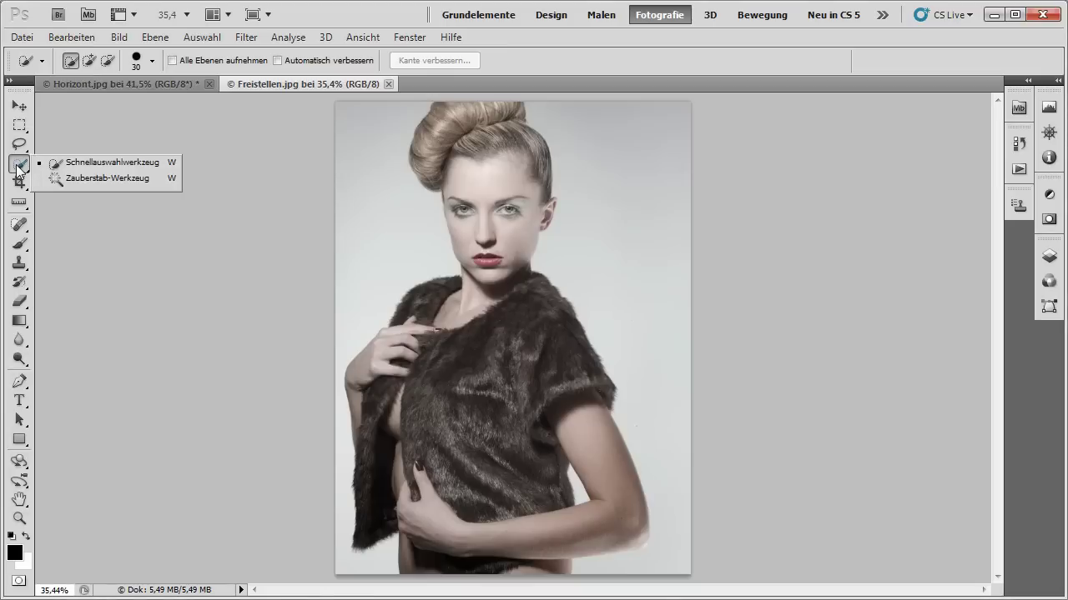
left_click(98, 163)
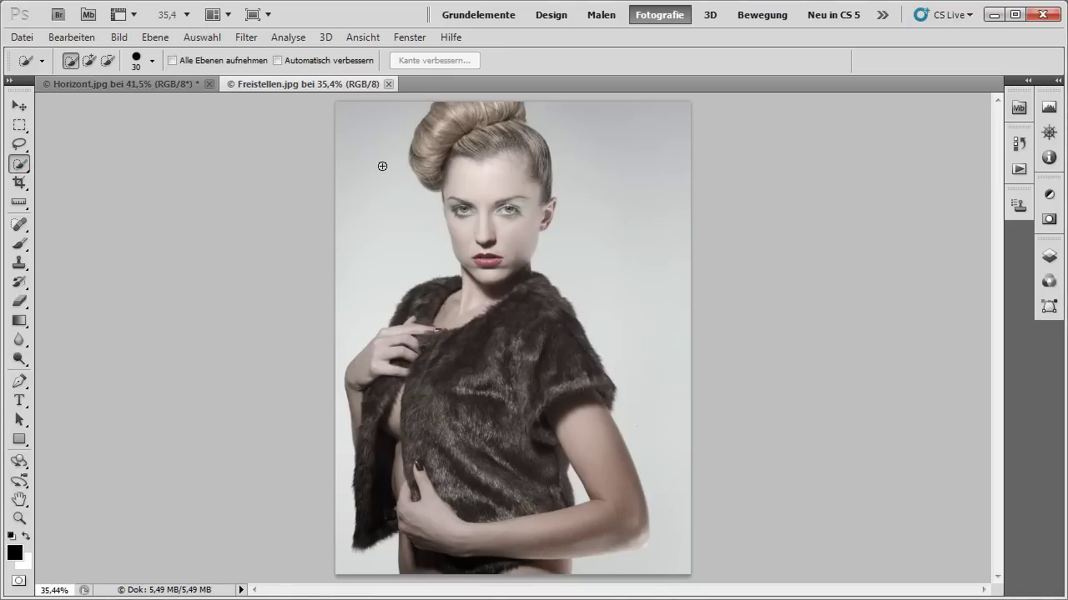
left_click_drag(494, 109, 436, 171)
left_click_drag(518, 159, 500, 247)
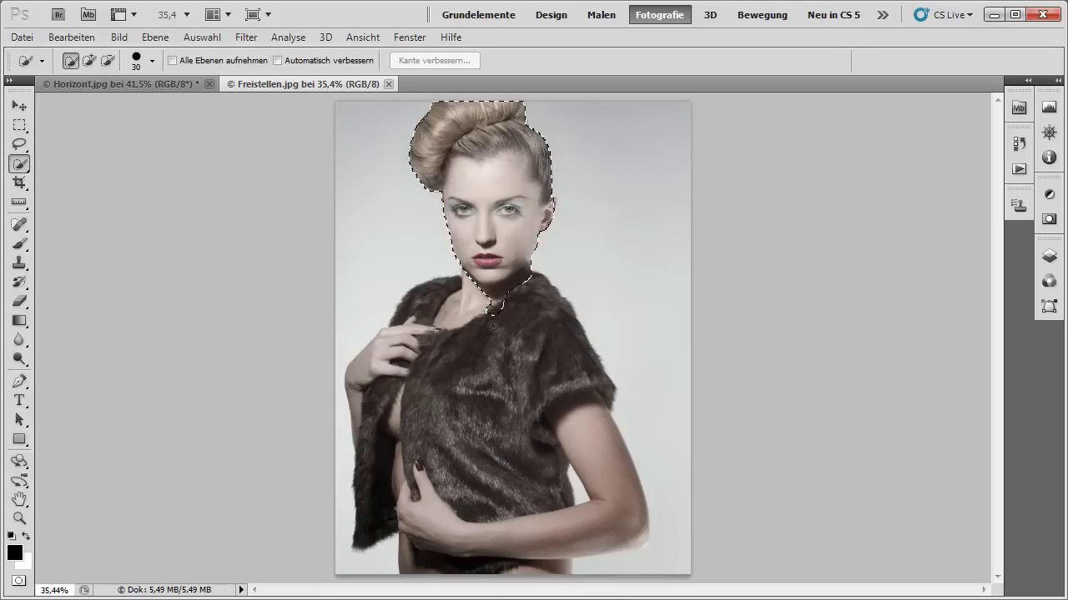
mouse_move(460, 324)
left_mouse_down()
mouse_move(416, 314)
mouse_move(454, 444)
mouse_move(463, 554)
mouse_move(542, 555)
left_mouse_up()
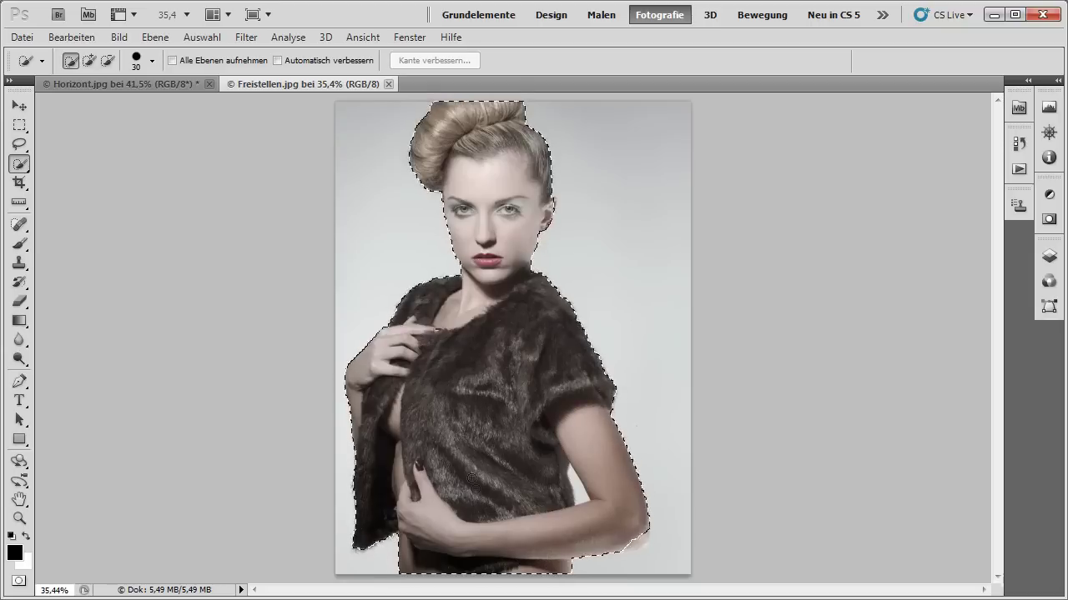
left_click_drag(470, 474, 540, 460)
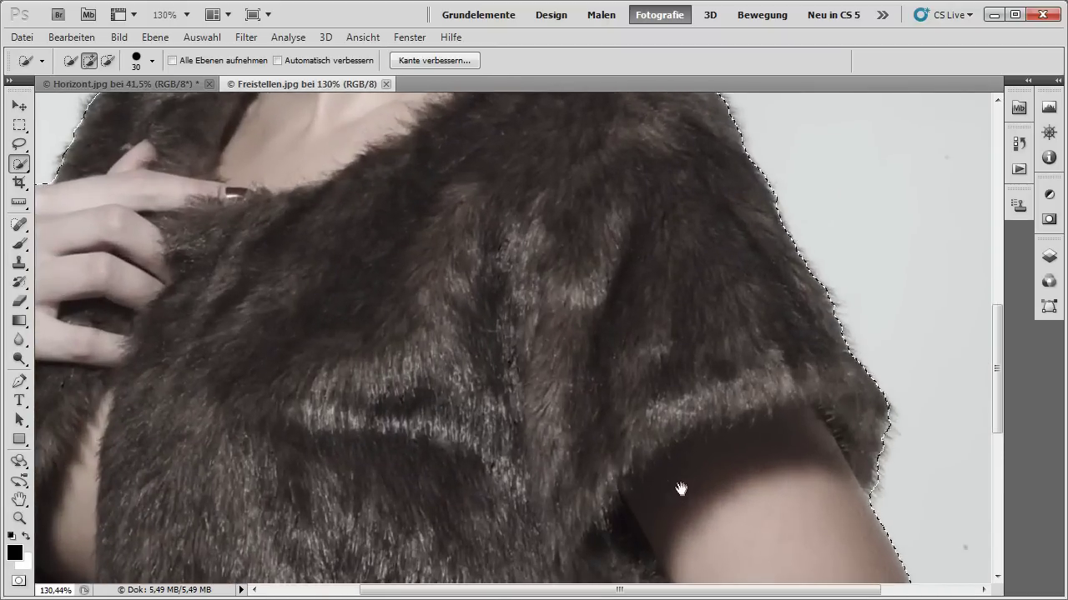
Add the elbow edge, then subtract the arm-fur background gap with a size 10 brush
left_click_drag(660, 487, 431, 255)
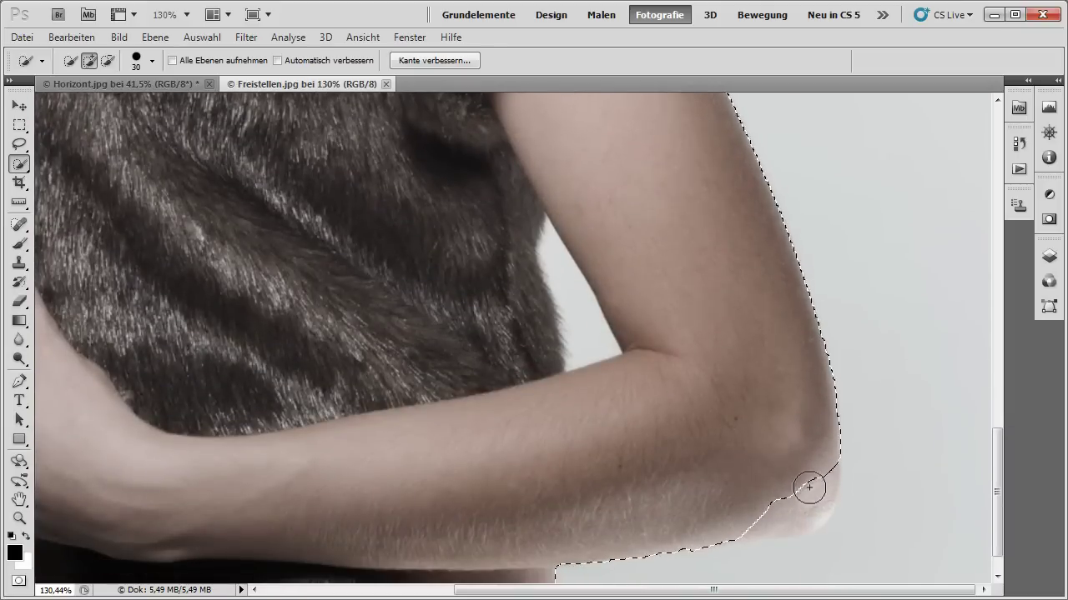
mouse_move(809, 486)
left_mouse_down()
mouse_move(803, 507)
mouse_move(813, 511)
left_mouse_up()
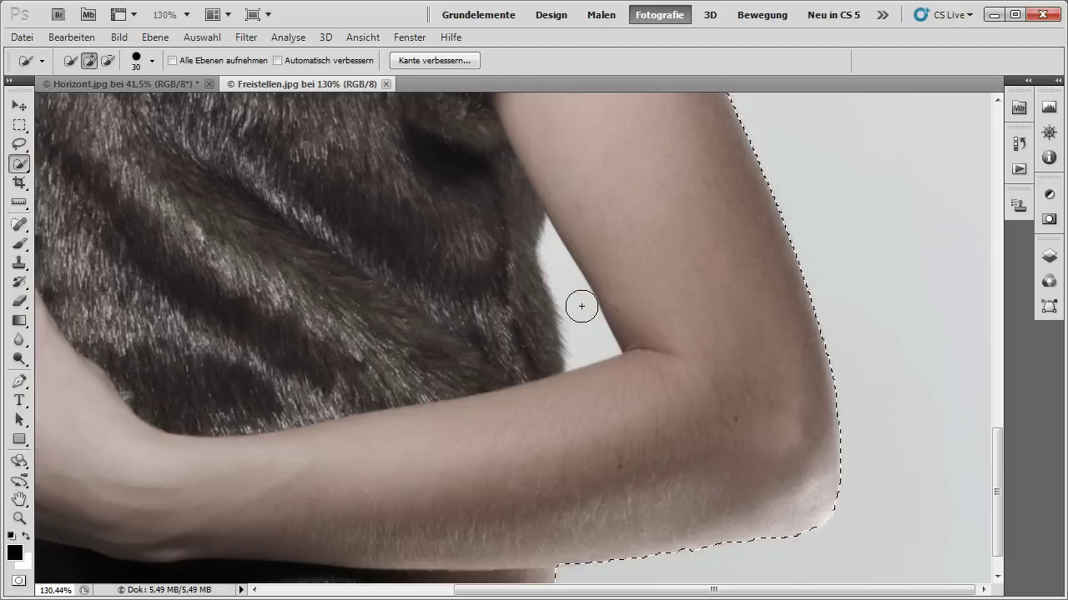
left_click(581, 306, "alt")
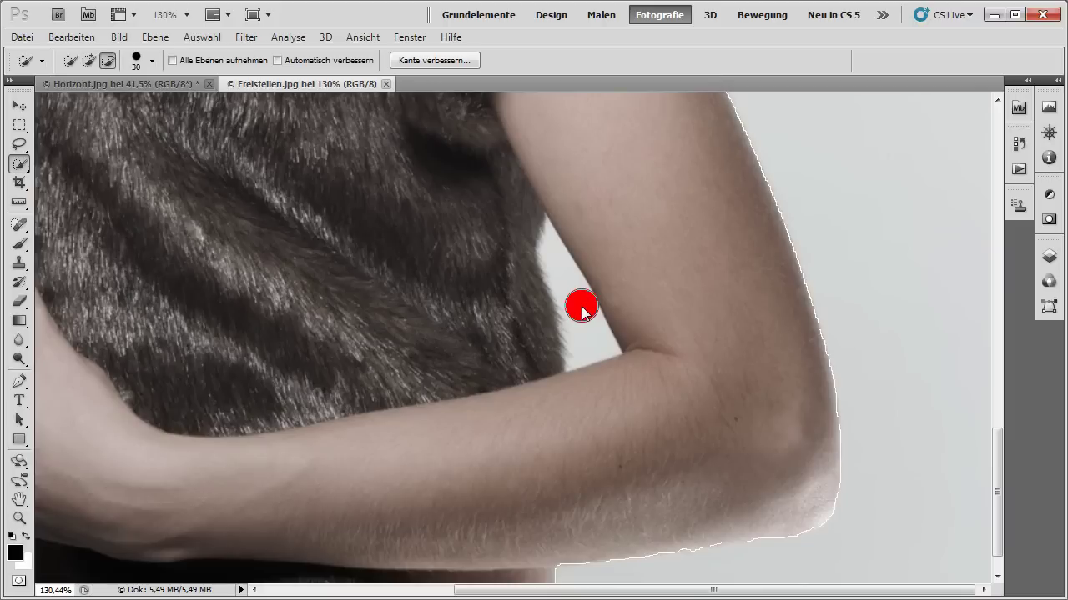
key("bracketleft")
key("bracketleft")
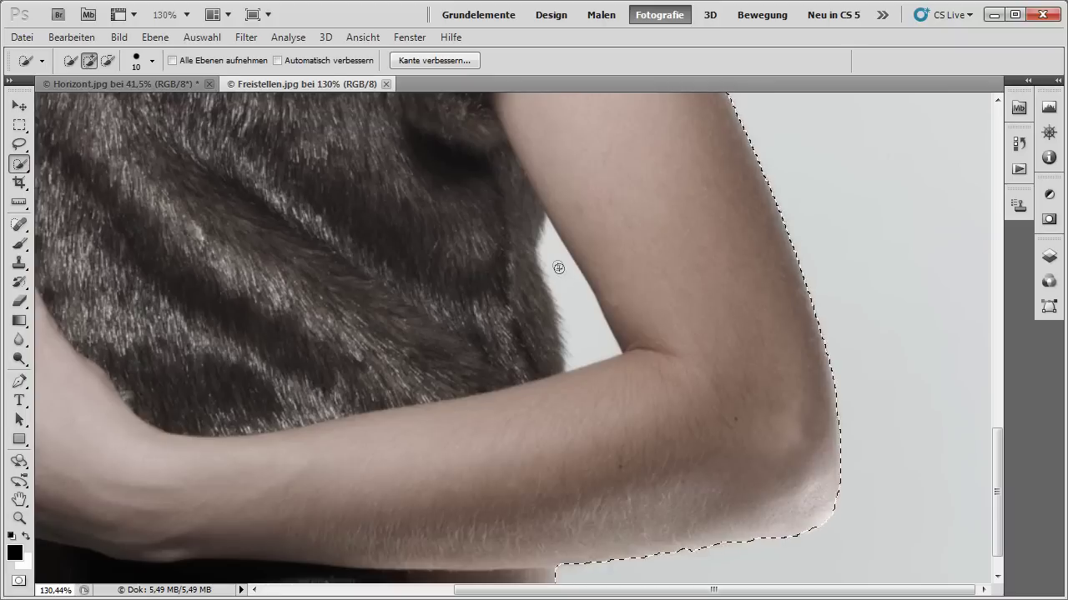
key("alt")
key("alt")
left_click_drag(553, 249, 559, 274)
Pan up from the fur to the face and add the ear's top edge to the selection
left_click_drag(511, 251, 476, 369)
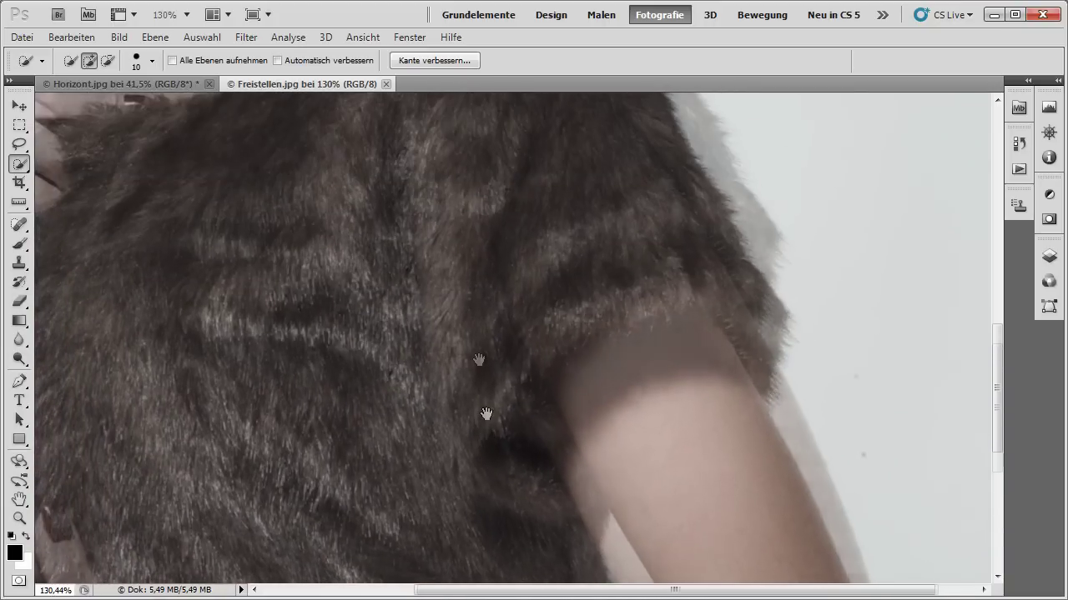
left_click_drag(457, 235, 493, 406)
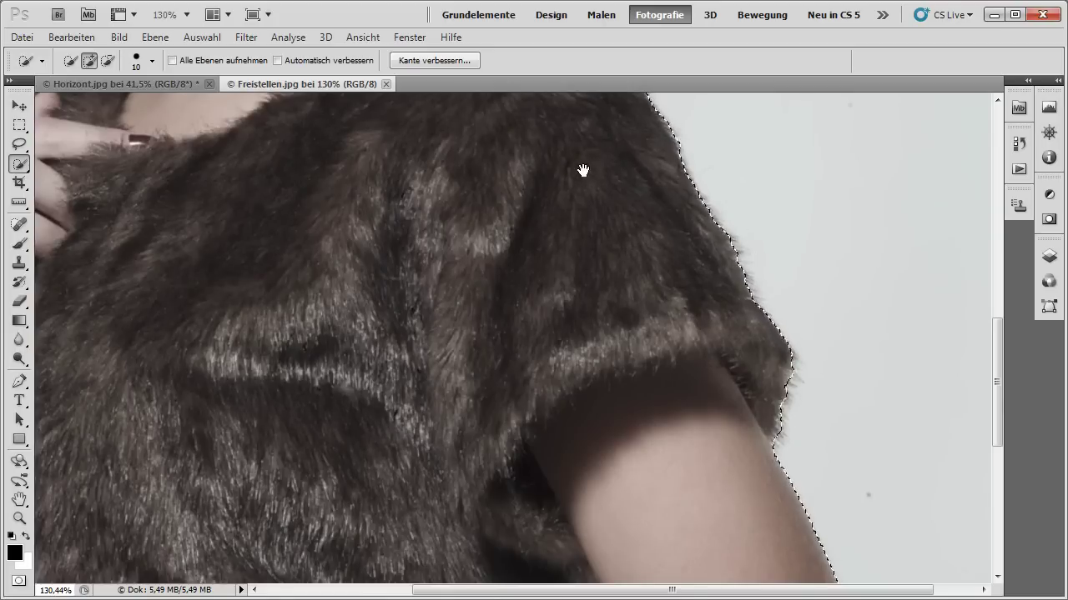
left_click_drag(583, 172, 632, 309)
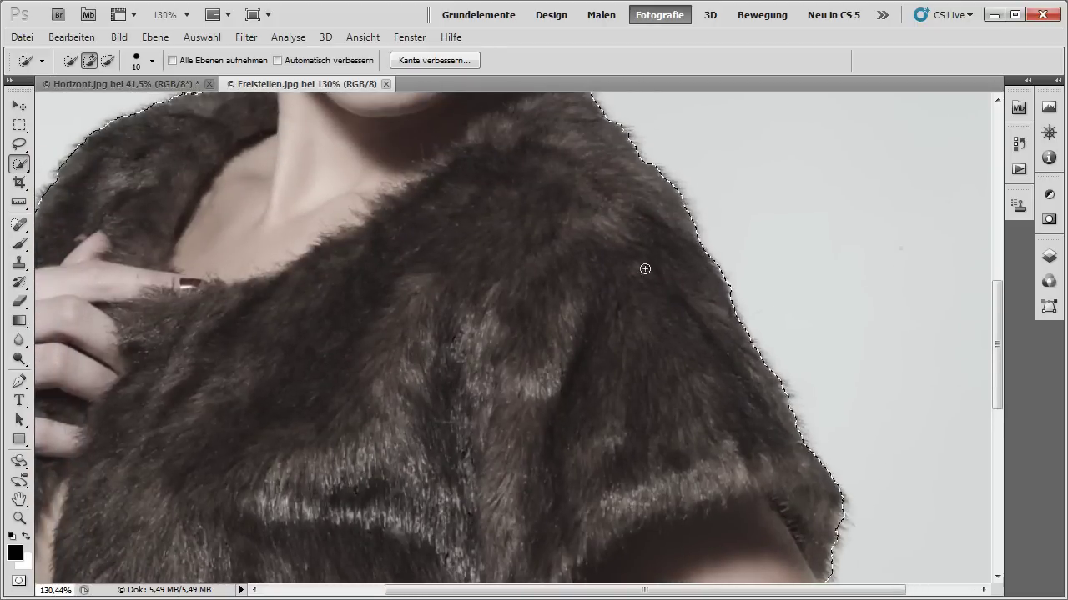
left_click_drag(590, 291, 595, 320)
left_click_drag(537, 222, 537, 350)
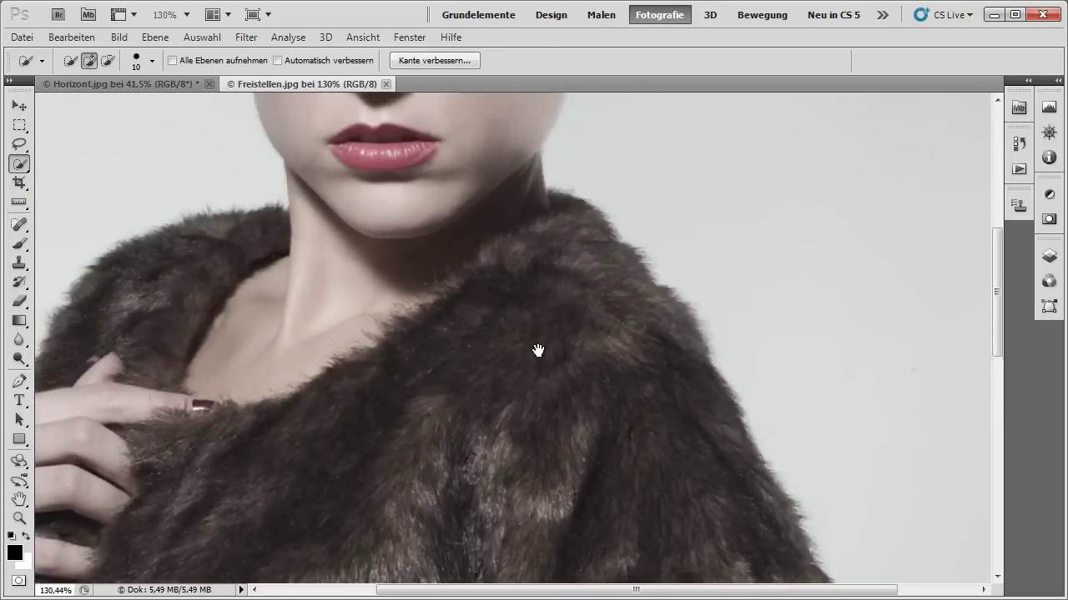
left_click_drag(517, 227, 517, 336)
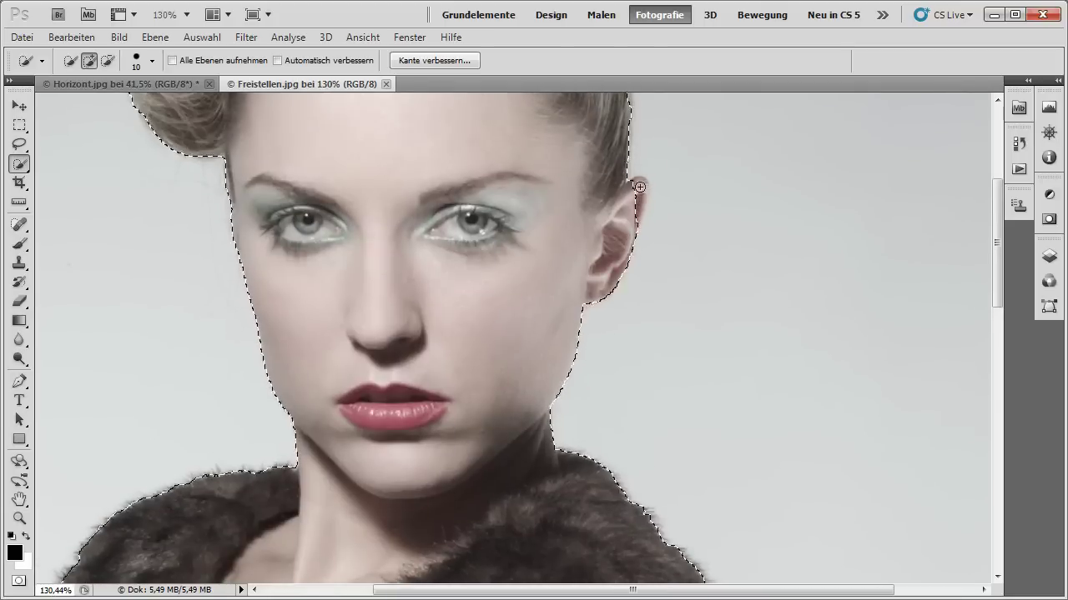
mouse_move(638, 200)
left_mouse_down()
mouse_move(616, 232)
mouse_move(635, 223)
mouse_move(622, 303)
mouse_move(582, 315)
left_mouse_up()
Open Refine Edge (Kante verbessern) and preview the cutout against black
left_click(471, 61)
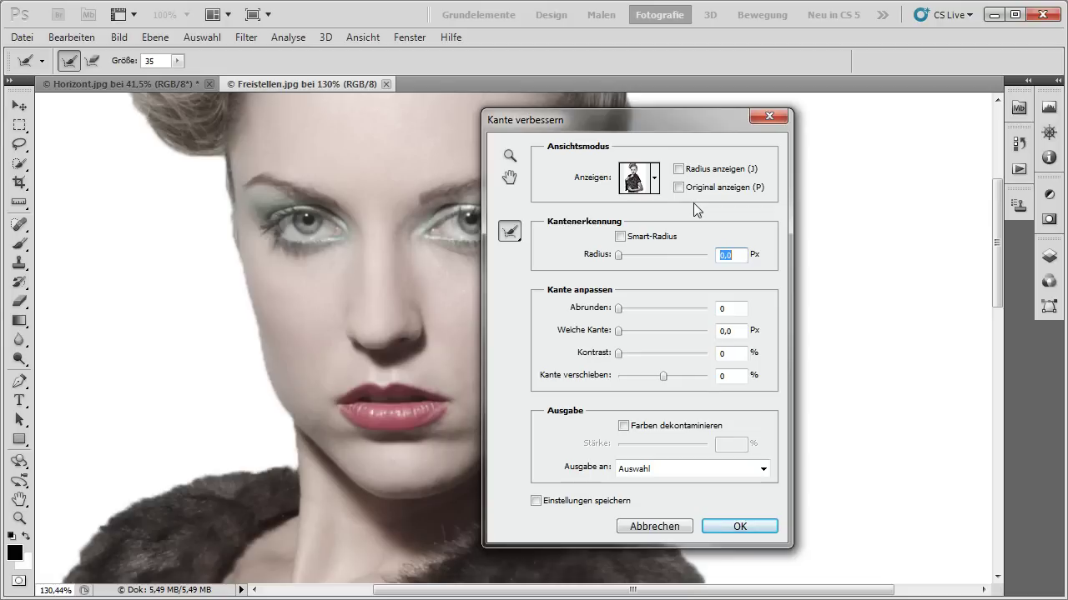
left_click(655, 180)
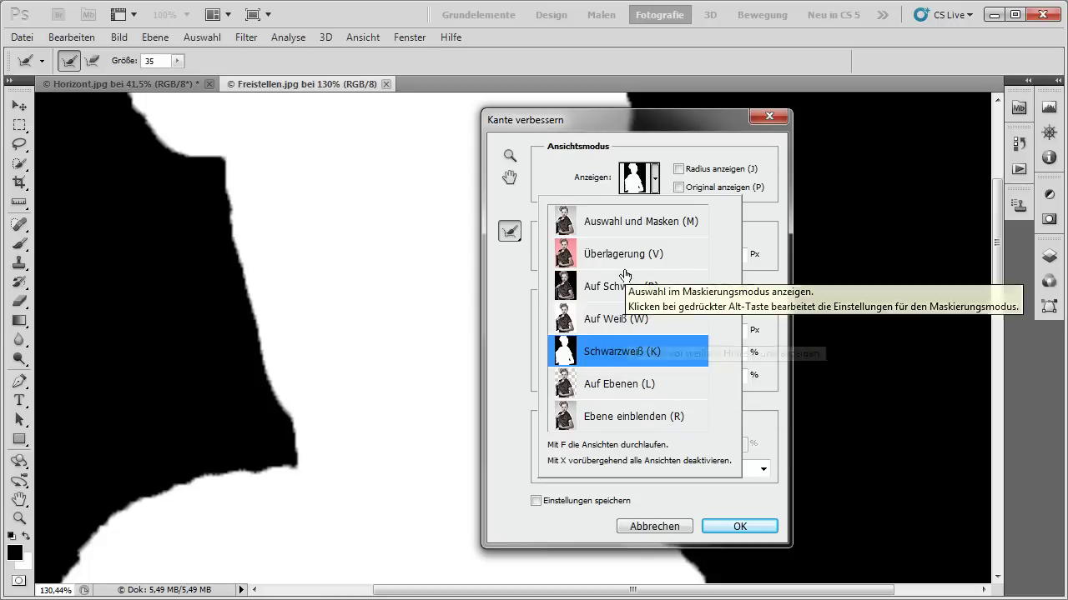
left_click(647, 292)
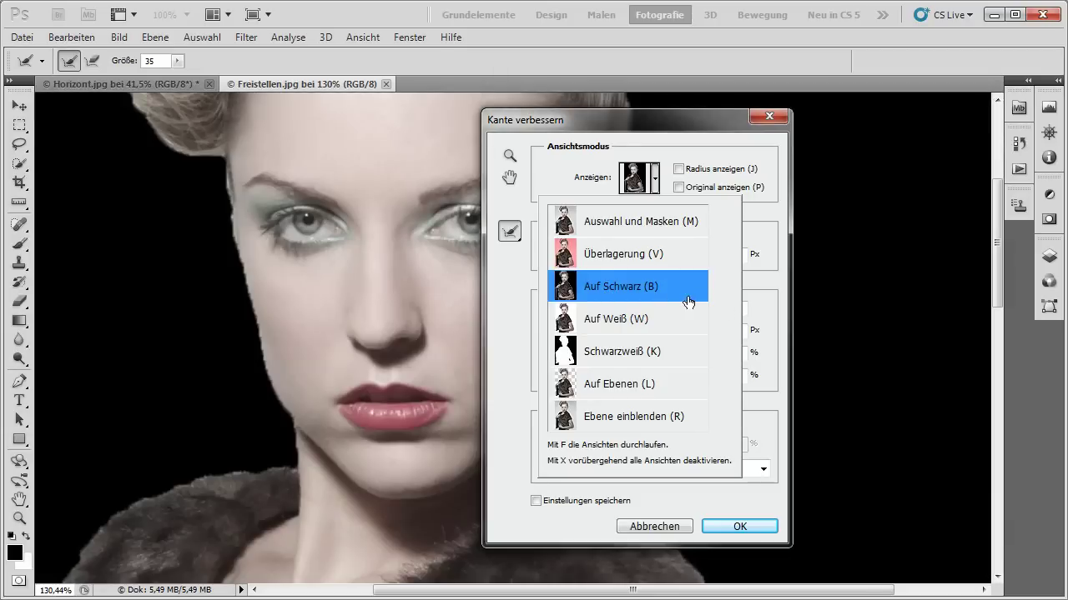
Cycle the preview through the black-and-white mask and original layer views, then move the dialog aside
key("w")
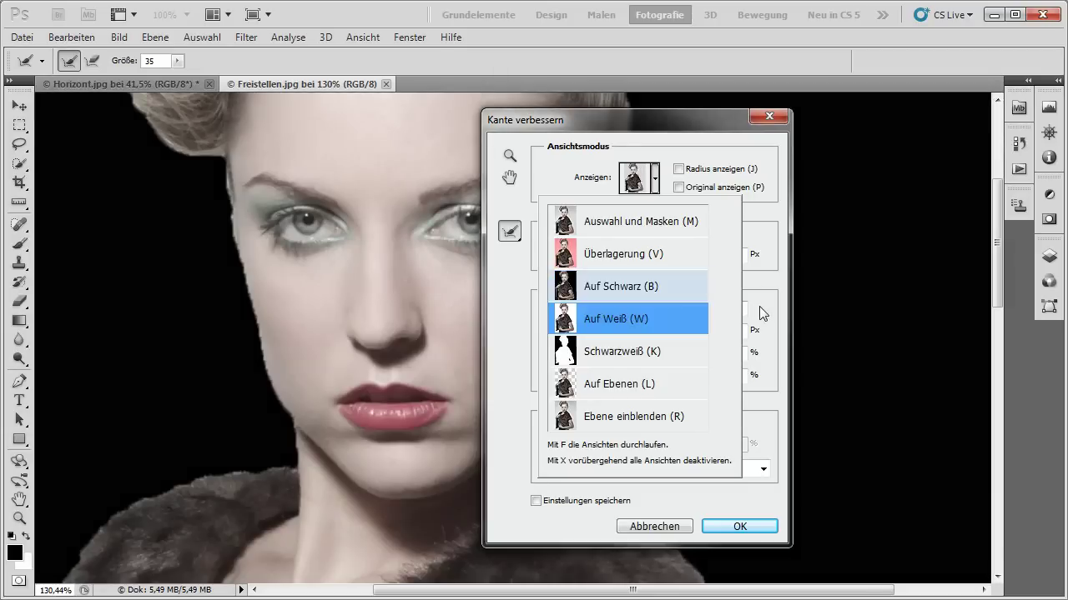
key("k")
key("l")
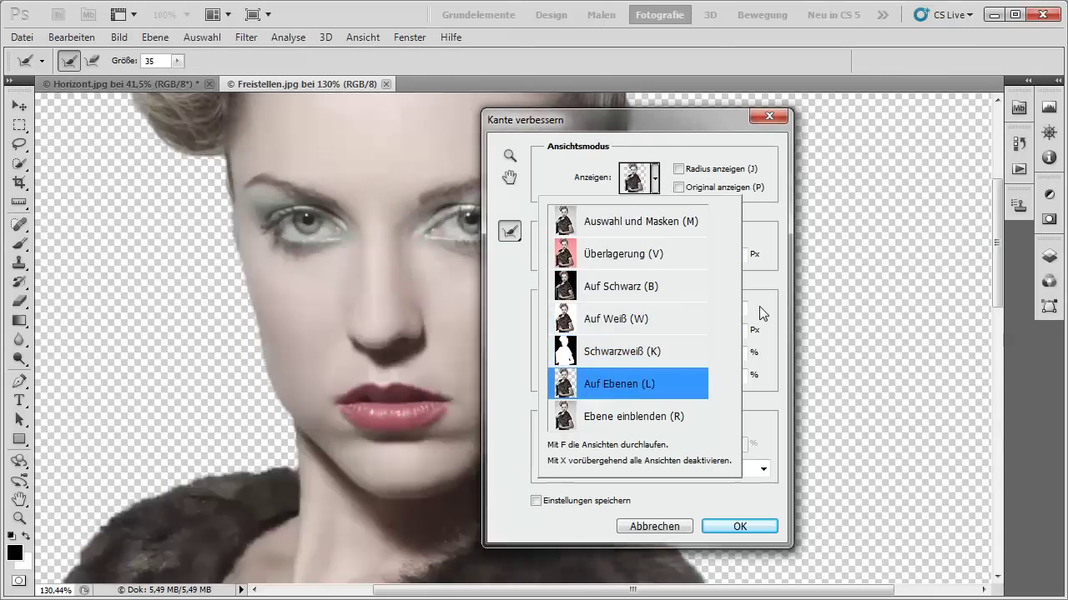
key("r")
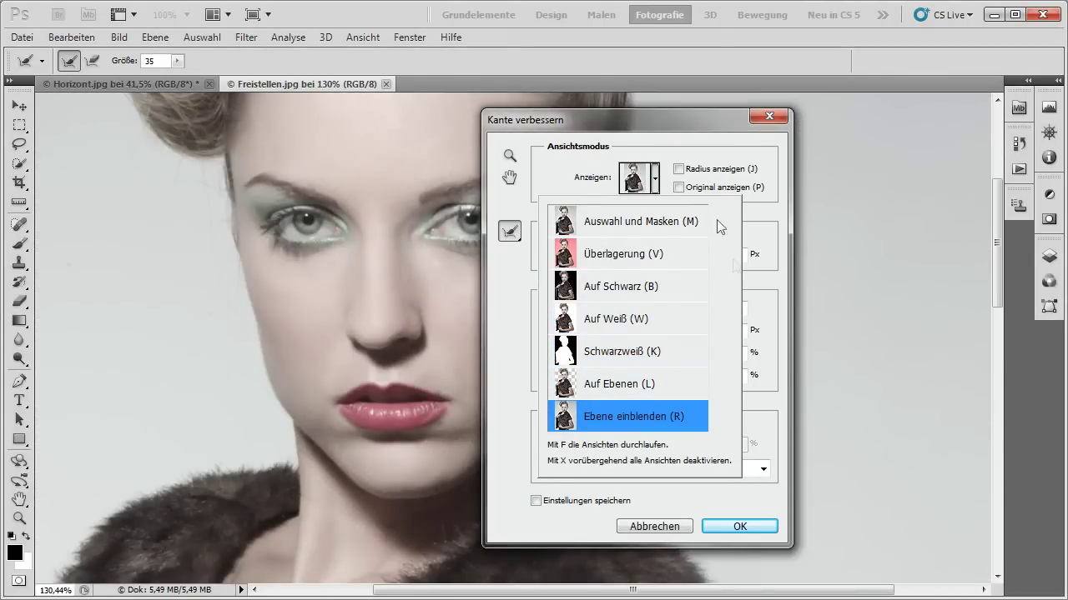
left_click_drag(716, 121, 1038, 114)
Compare overlay and black previews and set Abrunden (smoothing) to 10
key("f")
key("f")
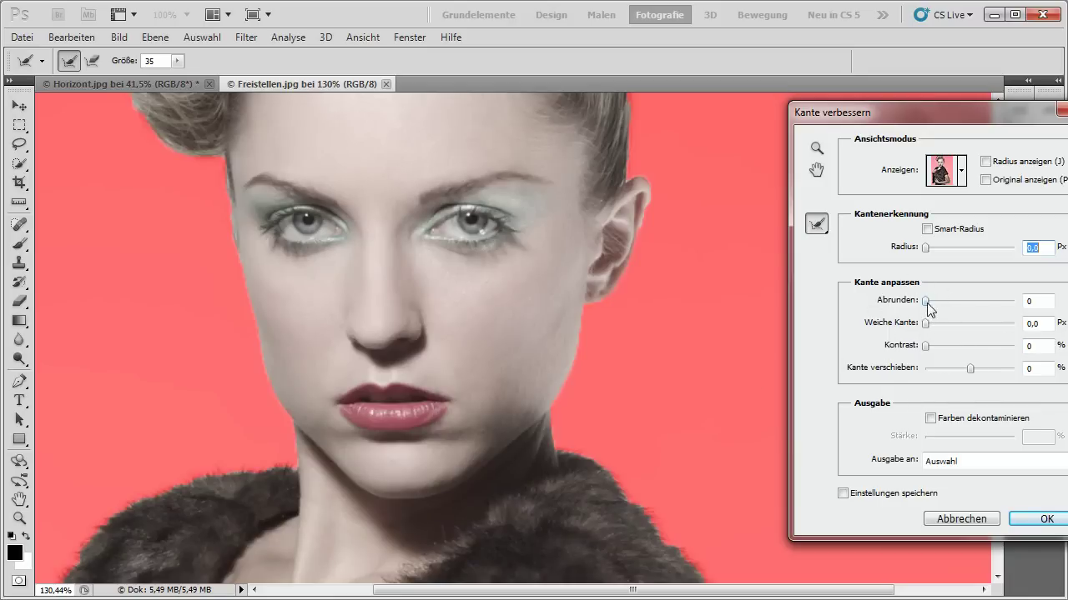
key("f")
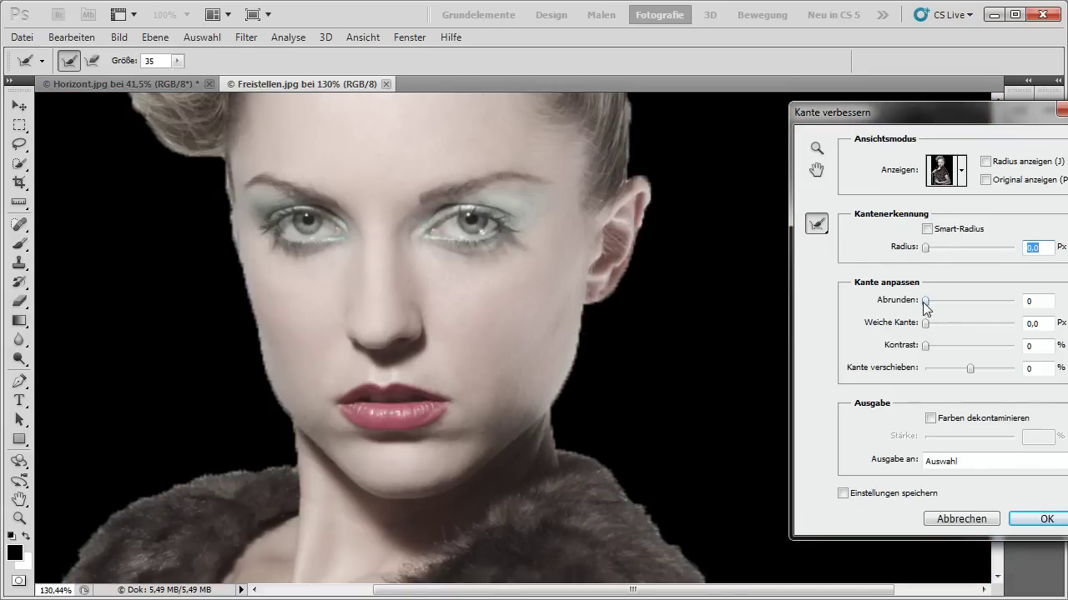
left_click_drag(925, 302, 935, 301)
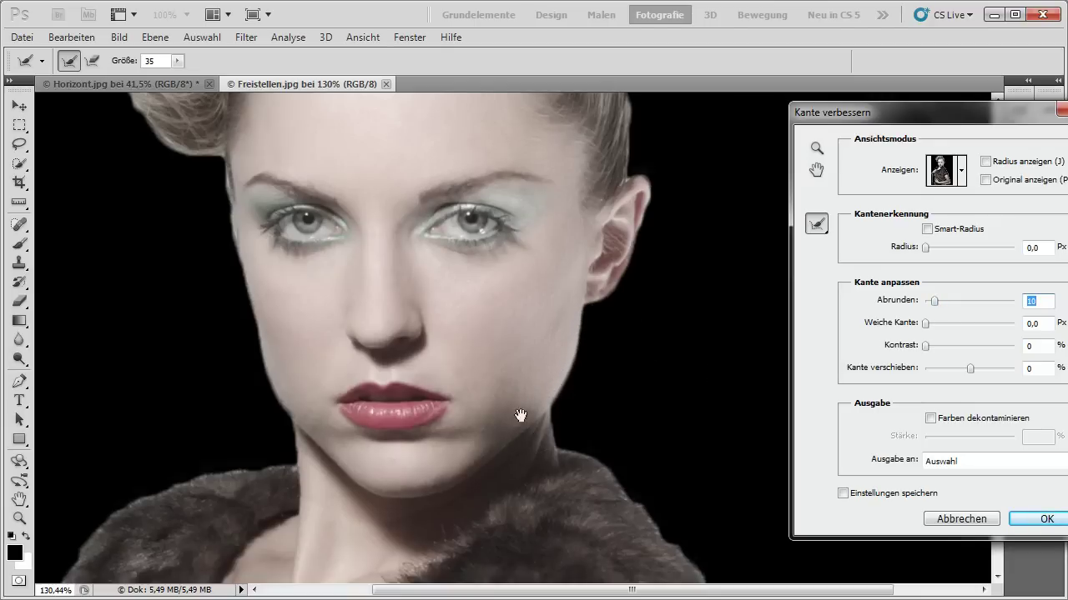
left_click_drag(520, 414, 520, 309)
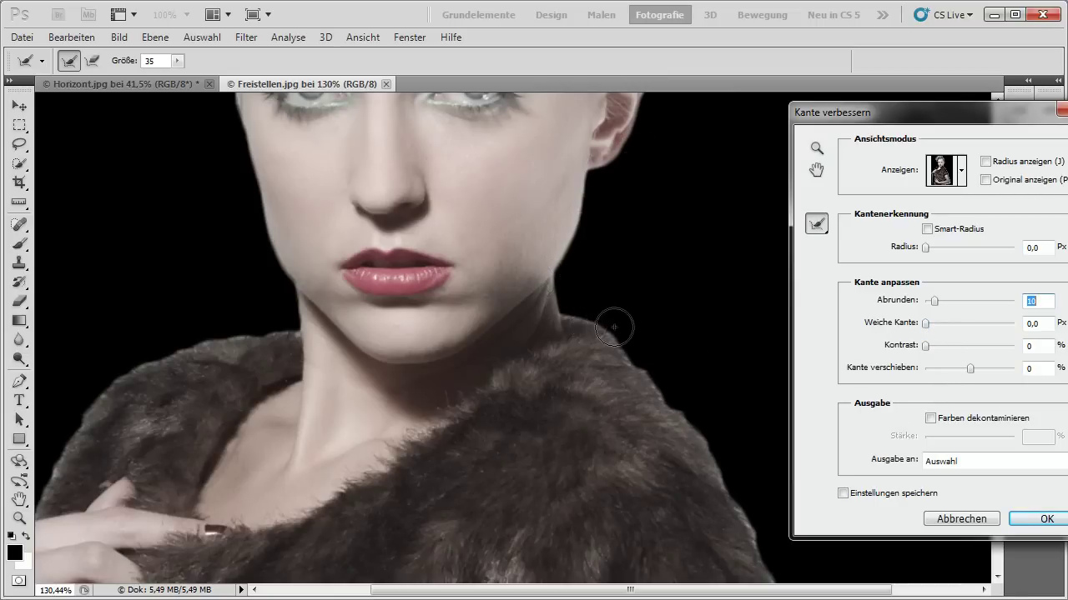
Try Kante verschieben values of -33, +48 and +36, settling on -1%
left_click(969, 368)
left_click_drag(969, 368, 955, 368)
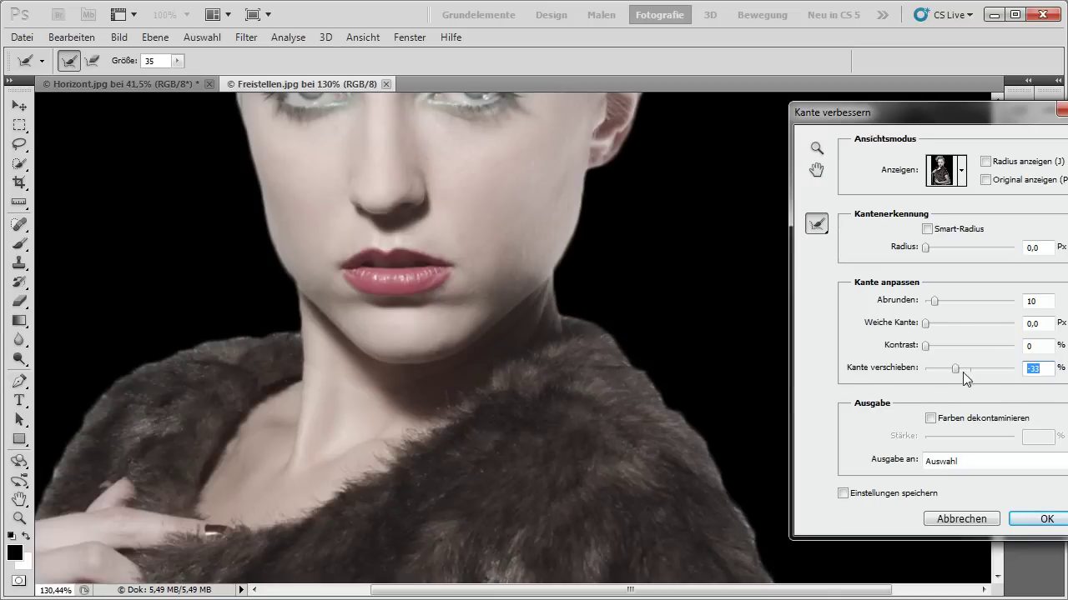
left_click_drag(956, 368, 991, 369)
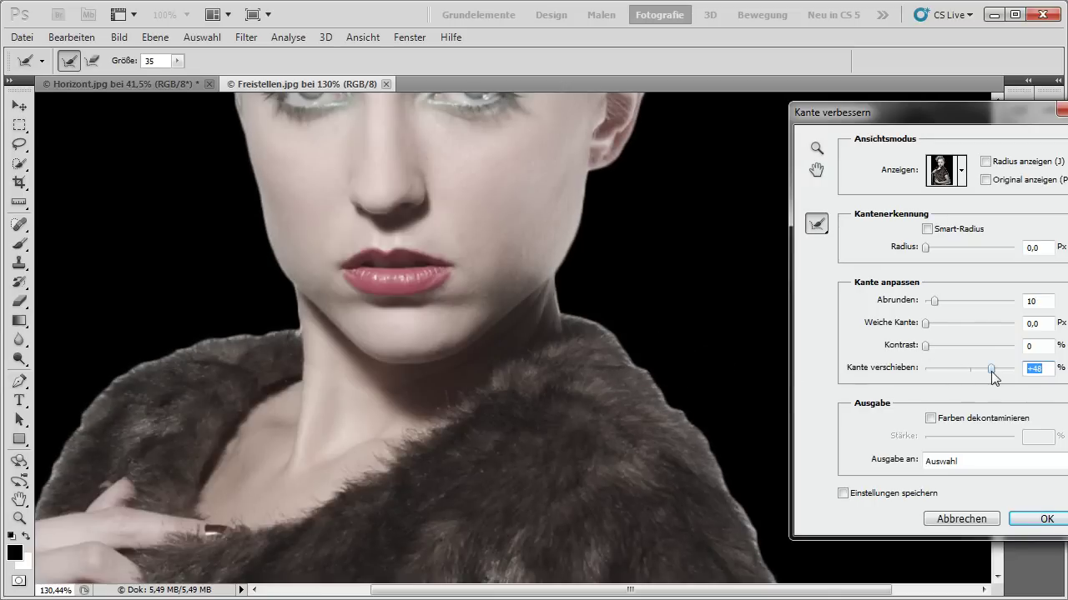
left_click_drag(992, 375, 986, 377)
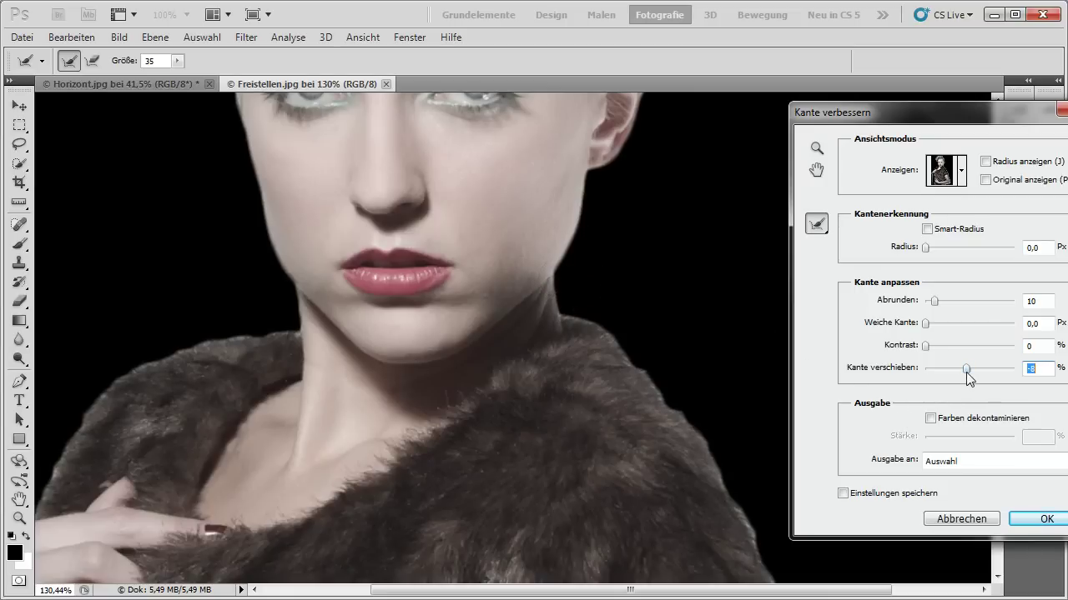
left_click_drag(967, 368, 968, 369)
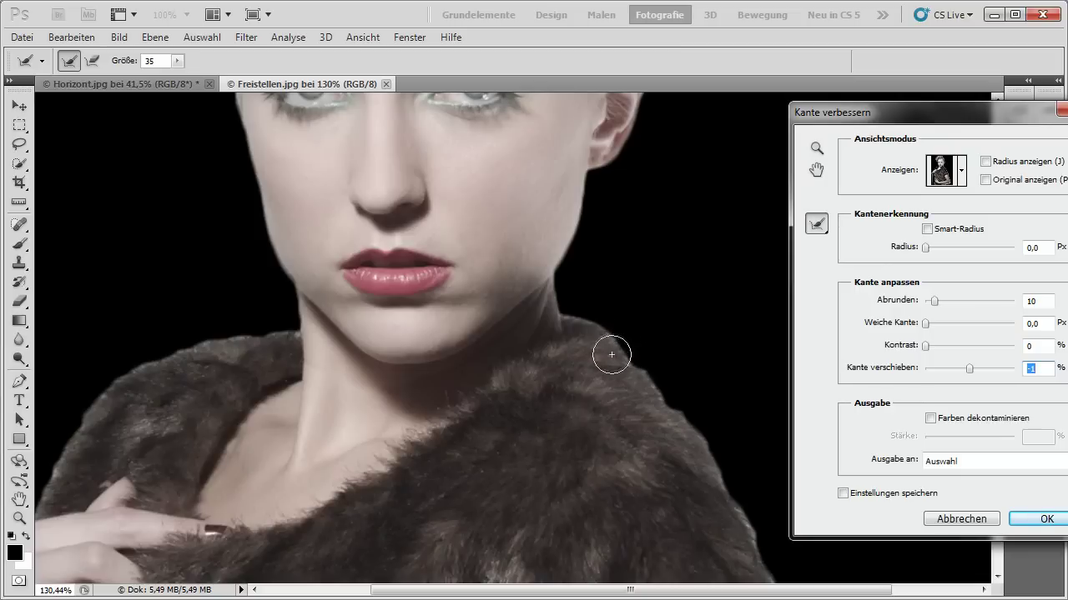
Enable Smart-Radius with a radius of about 1,2 px, refining the ear edge
left_click(927, 229)
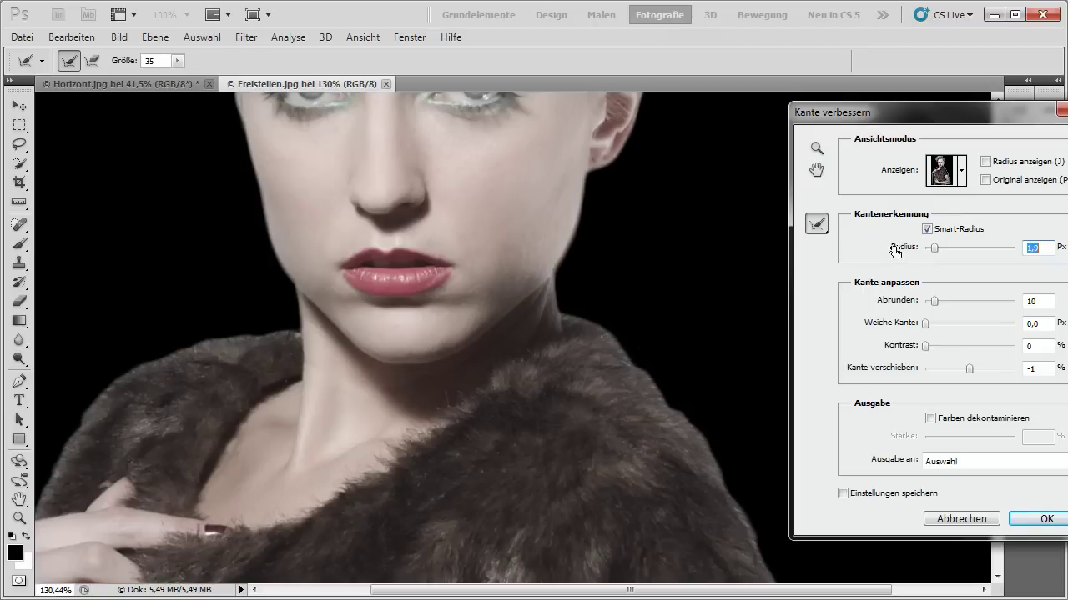
left_click(986, 162)
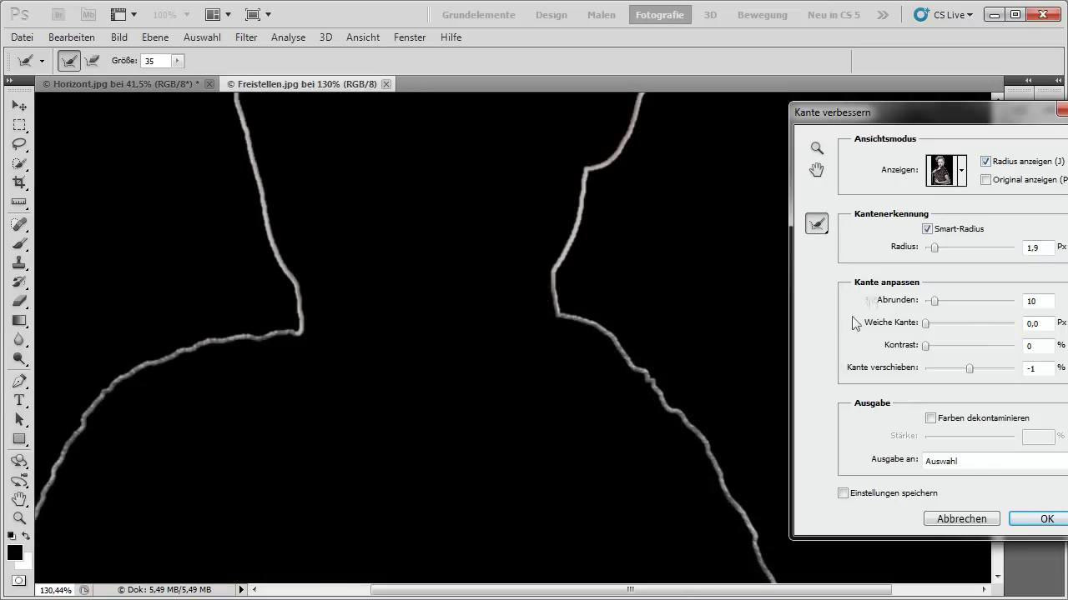
left_click_drag(934, 250, 956, 249)
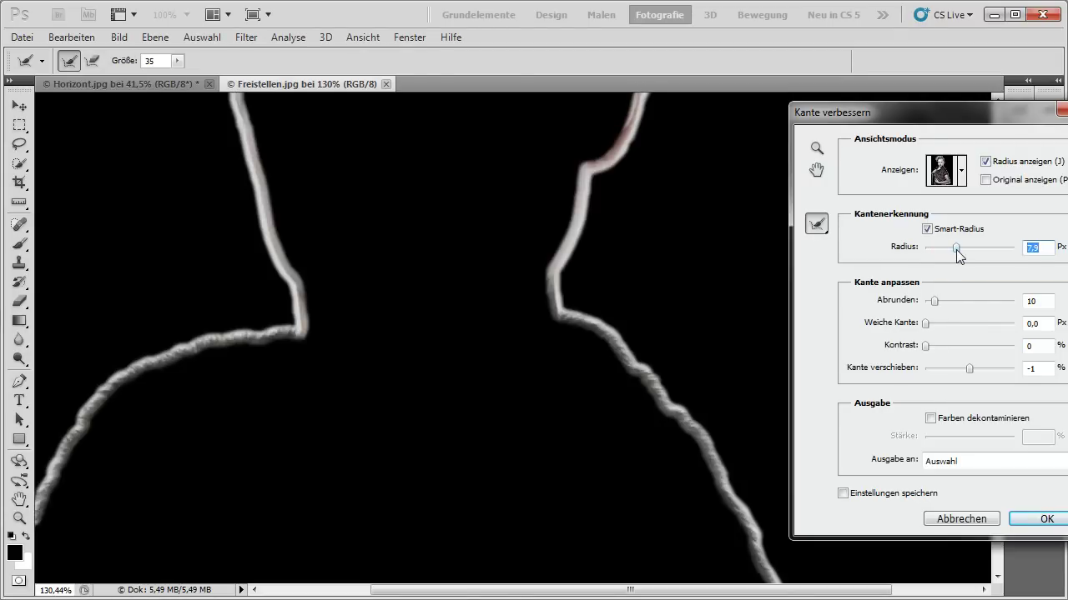
left_click(985, 162)
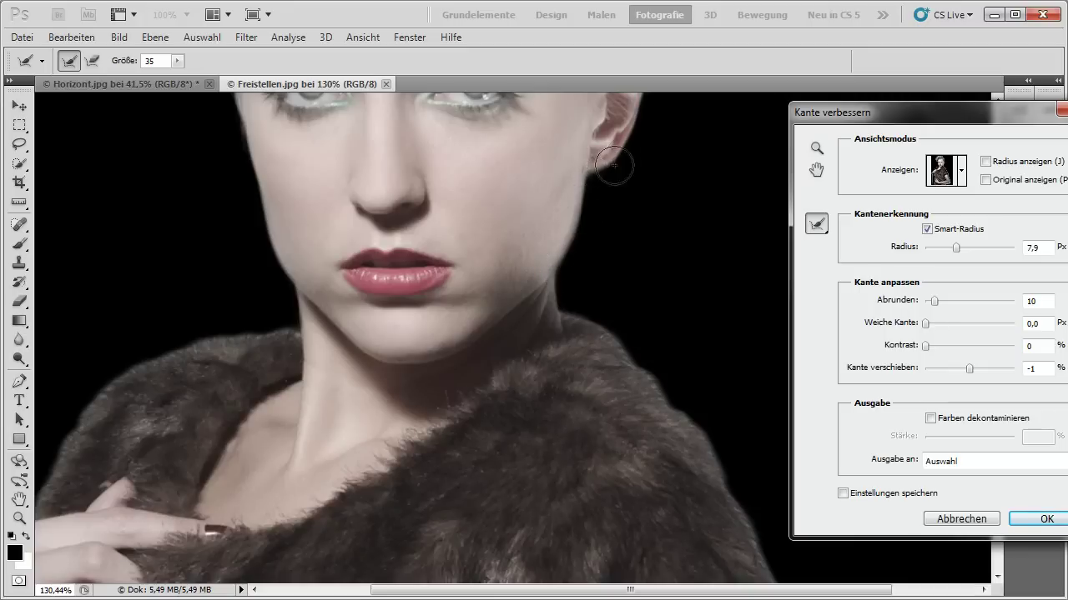
left_click_drag(638, 115, 606, 176)
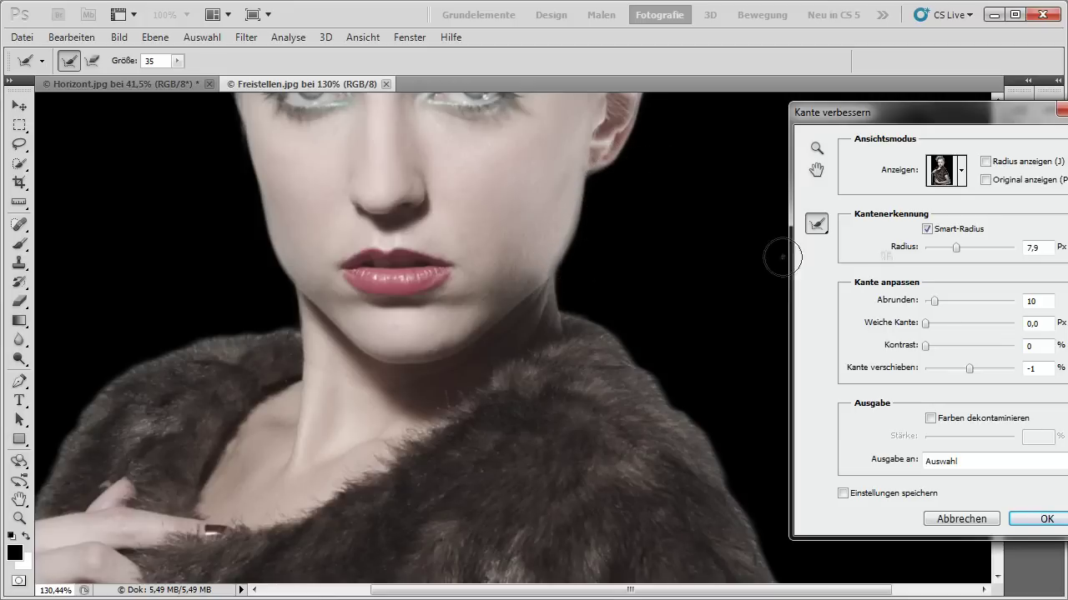
left_click_drag(954, 249, 931, 249)
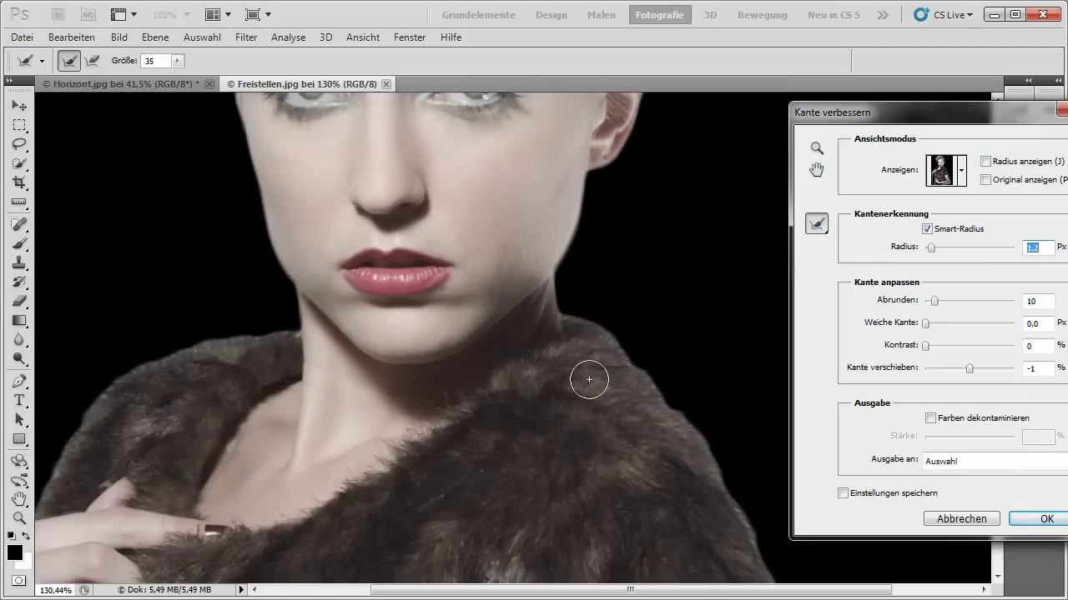
Refine the neck and fur edge with a size 12 refine brush and set Abrunden to 0
mouse_move(589, 382)
left_mouse_down()
mouse_move(573, 343)
mouse_move(496, 281)
left_mouse_up()
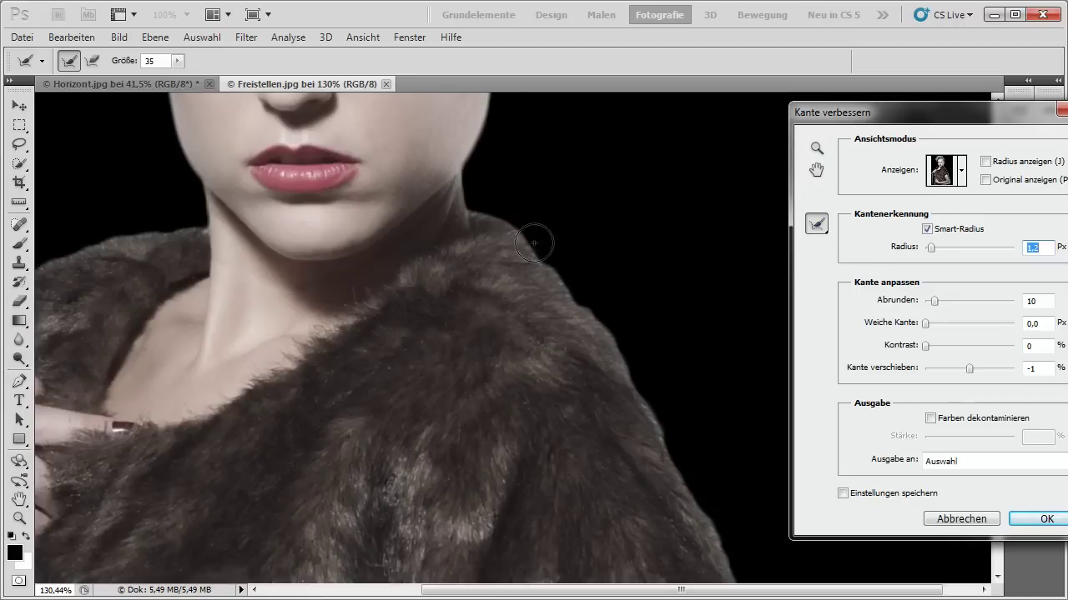
left_click(583, 235, "alt")
left_click_drag(583, 235, 573, 235)
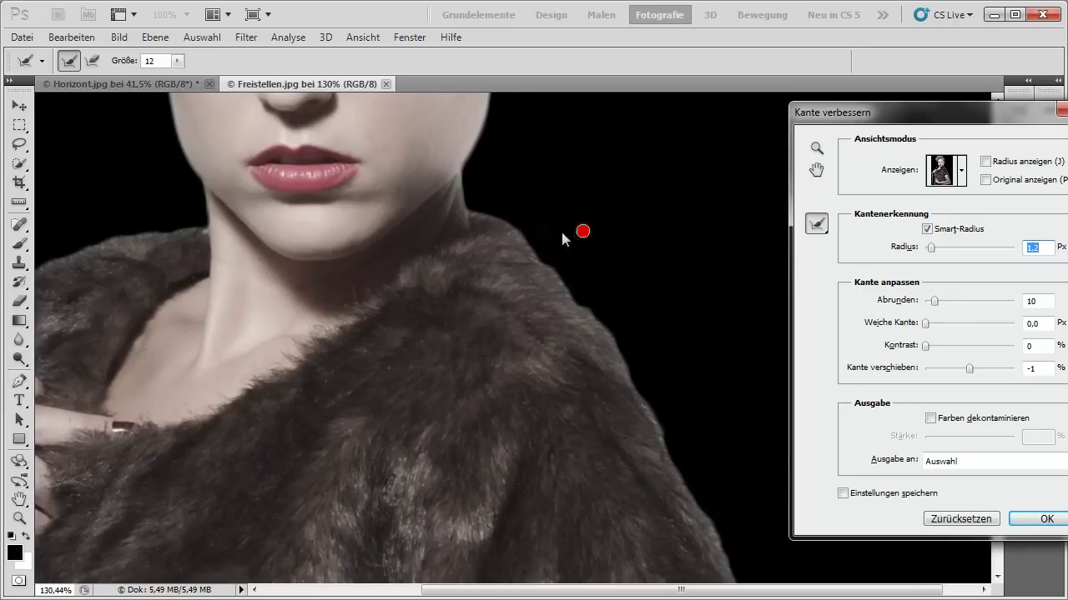
left_click_drag(476, 213, 519, 231)
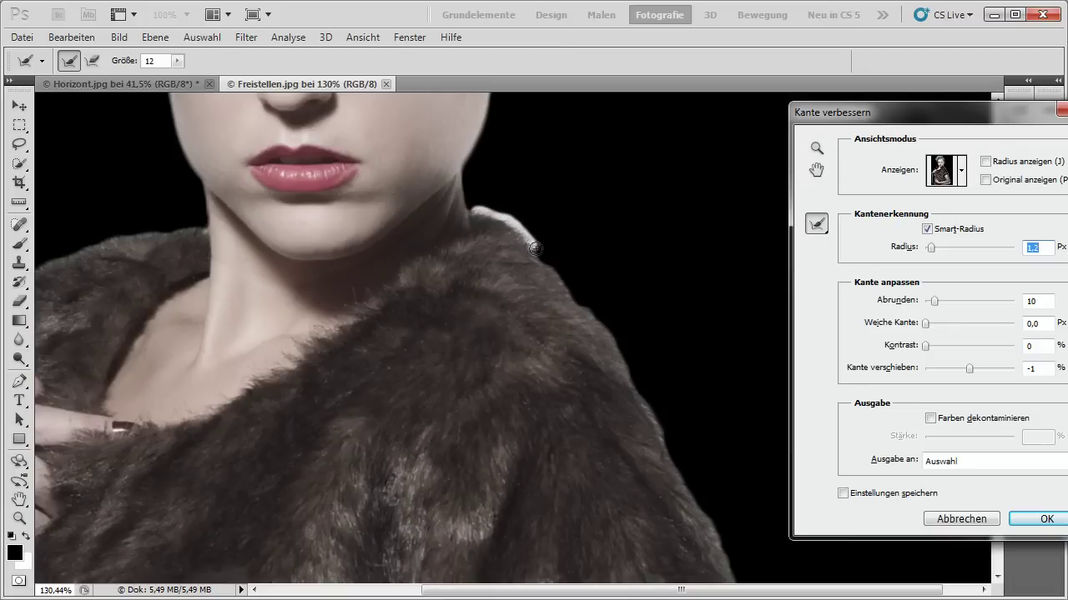
mouse_move(546, 263)
left_mouse_down()
mouse_move(622, 345)
mouse_move(584, 309)
left_mouse_up()
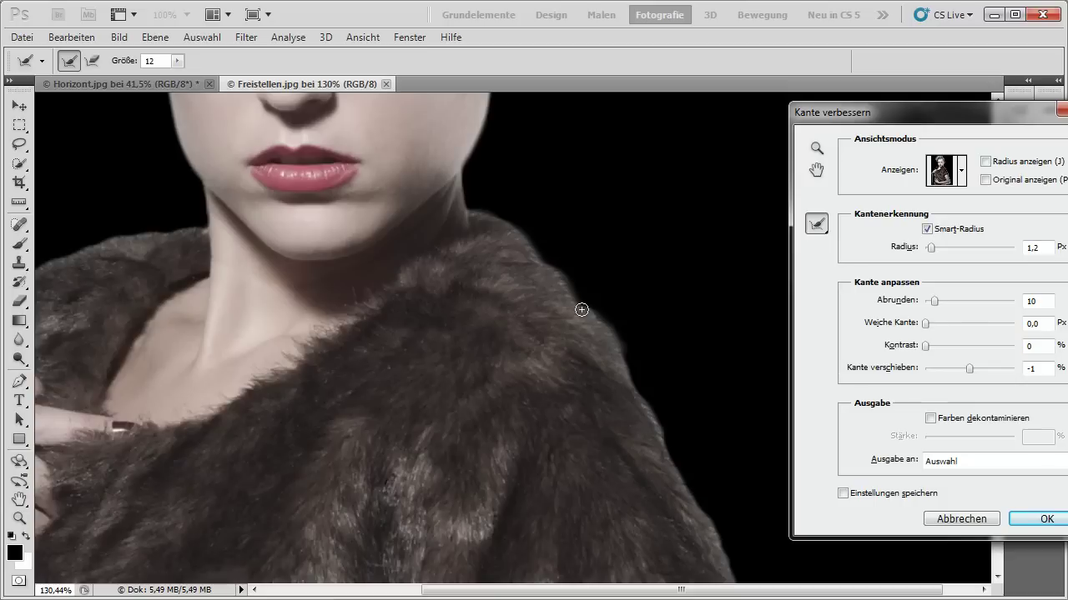
left_click_drag(934, 301, 915, 307)
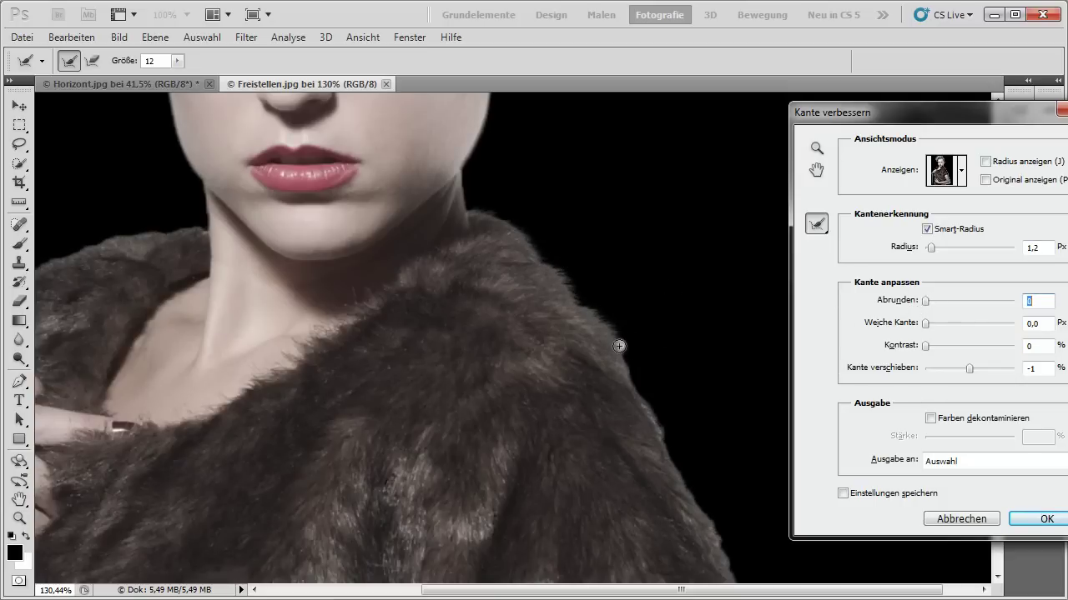
Refine the fur edge from the shoulder down past the sleeve to above the forearm
mouse_move(634, 390)
left_mouse_down()
mouse_move(725, 553)
mouse_move(709, 522)
left_mouse_up()
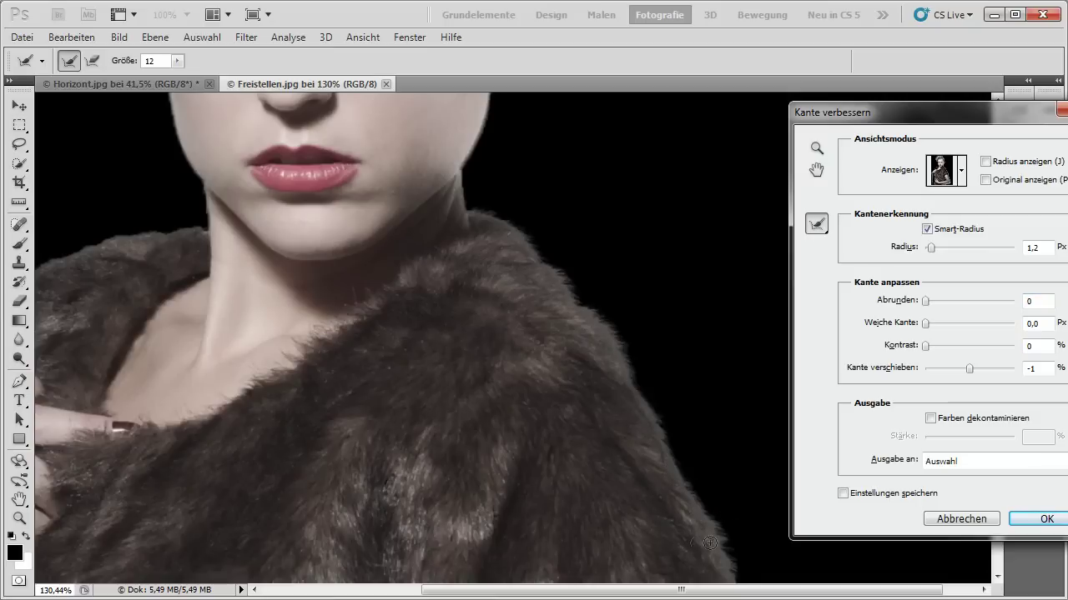
left_click_drag(598, 378, 592, 357)
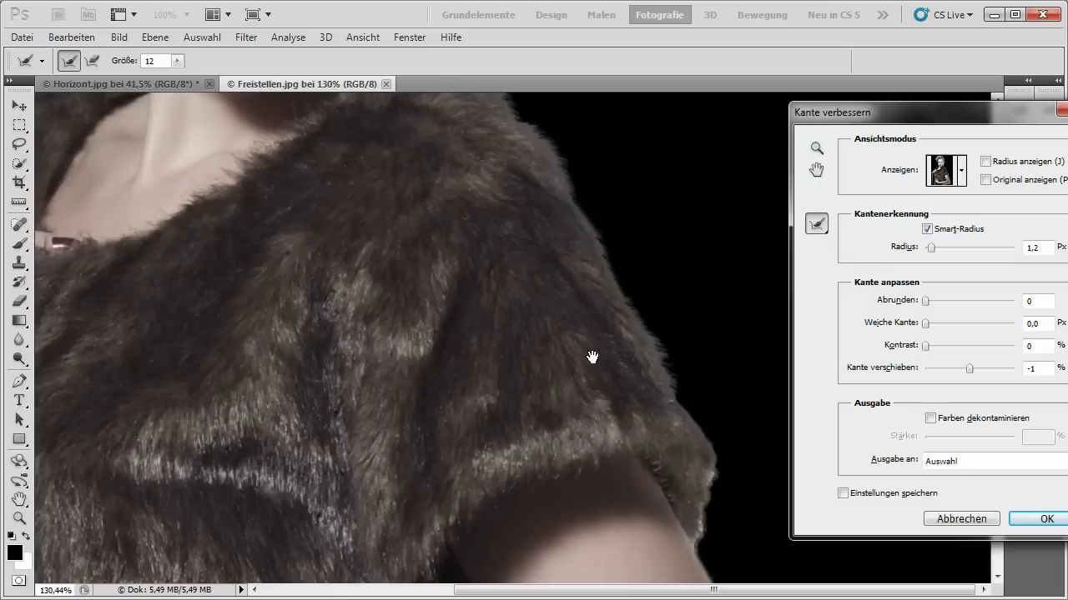
mouse_move(670, 385)
left_mouse_down()
mouse_move(717, 470)
mouse_move(703, 532)
mouse_move(732, 520)
left_mouse_up()
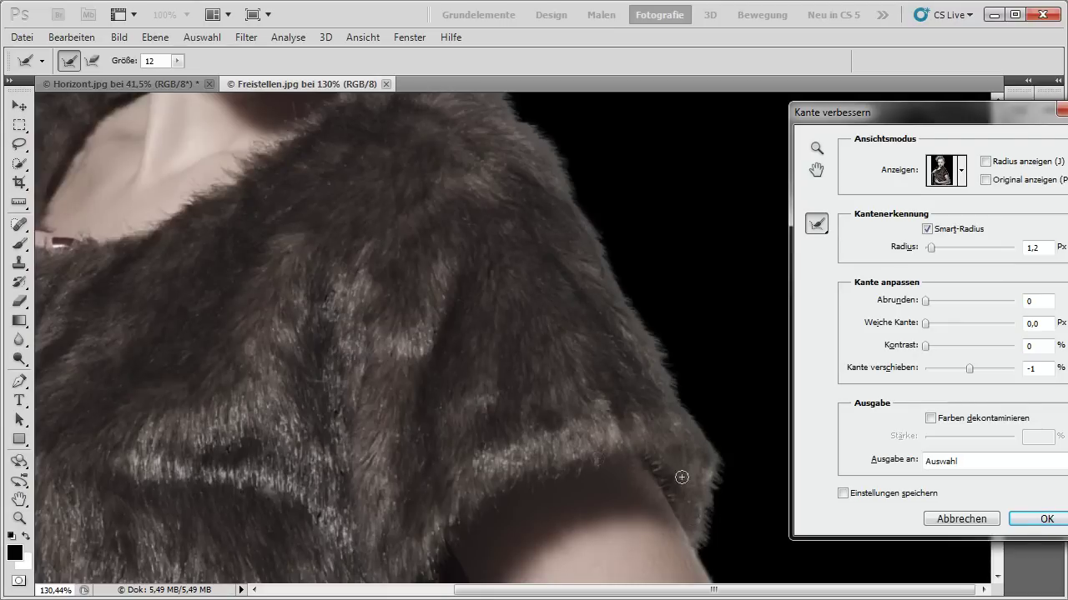
left_click_drag(497, 407, 543, 329)
mouse_move(533, 484)
left_mouse_down()
mouse_move(539, 274)
mouse_move(567, 291)
left_mouse_up()
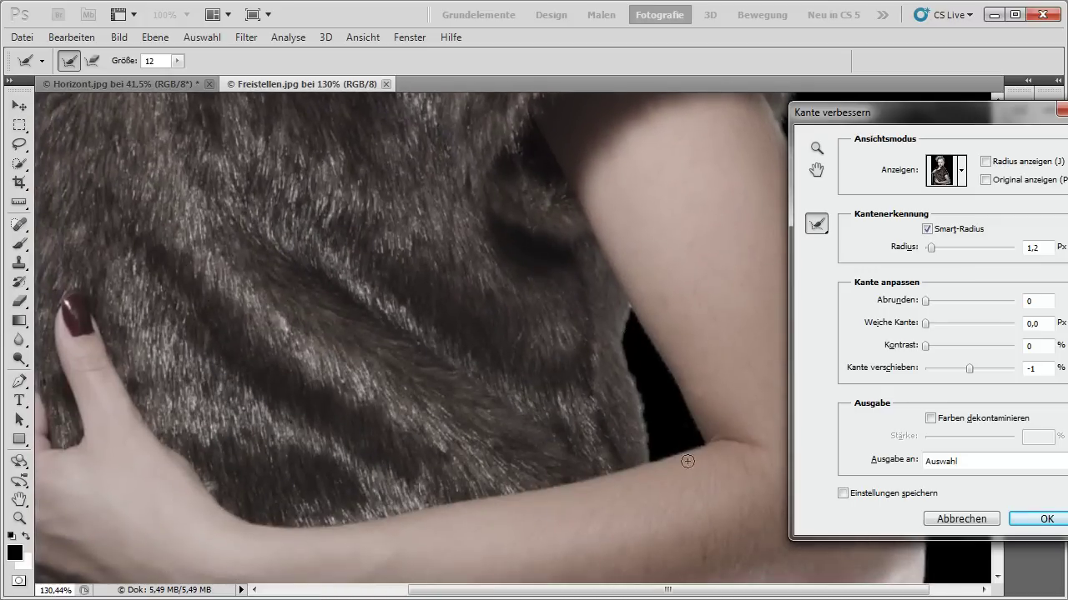
left_click_drag(626, 317, 652, 455)
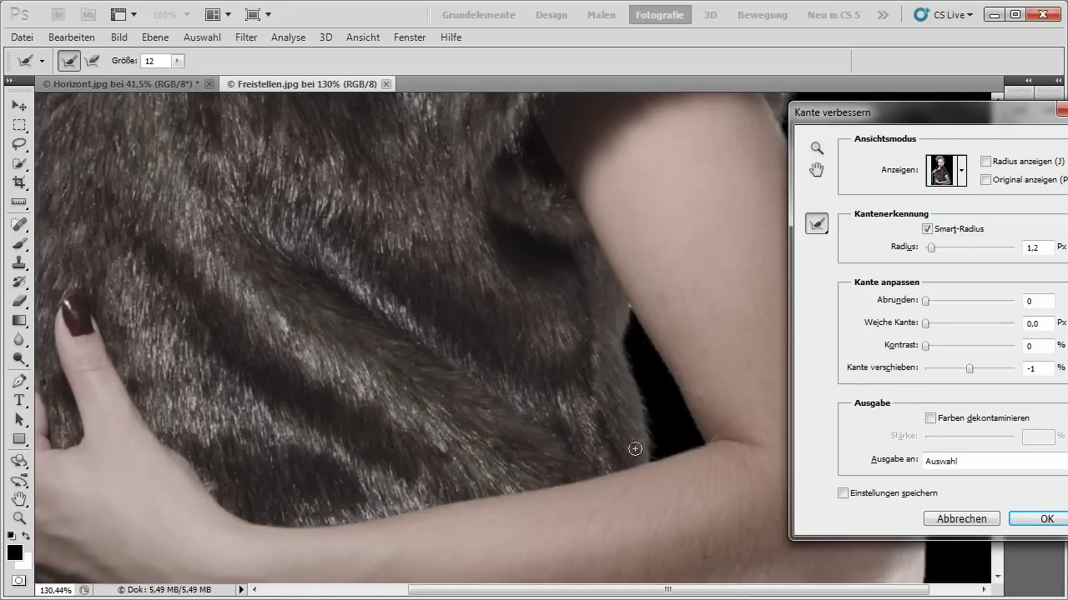
Refine the bottom and left edges of the fur coat, then pan back up to the neck
left_click_drag(299, 476, 553, 420)
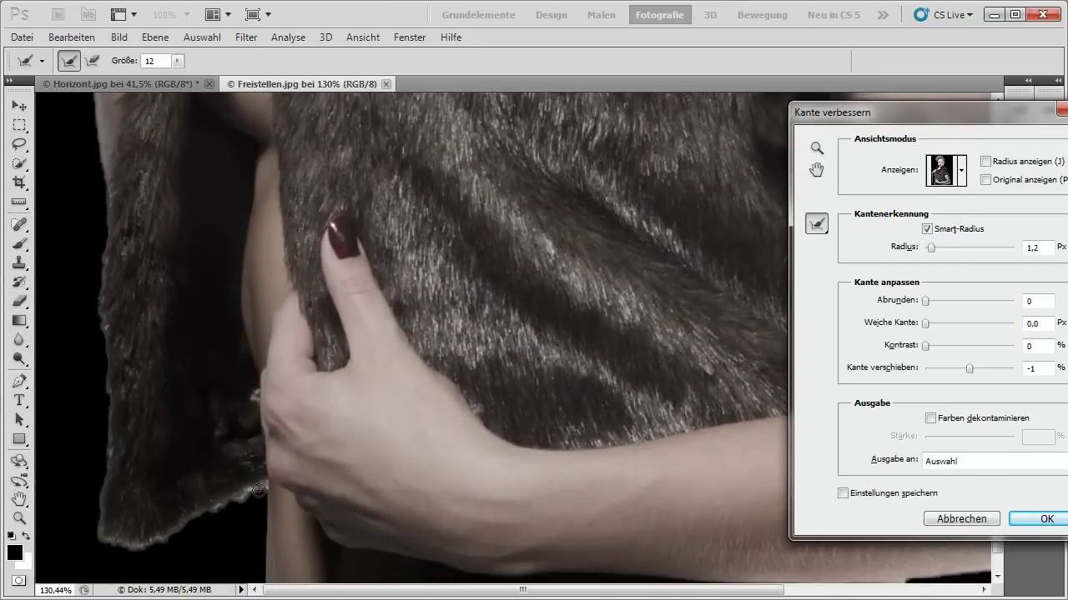
mouse_move(260, 488)
left_mouse_down()
mouse_move(170, 530)
mouse_move(102, 492)
left_mouse_up()
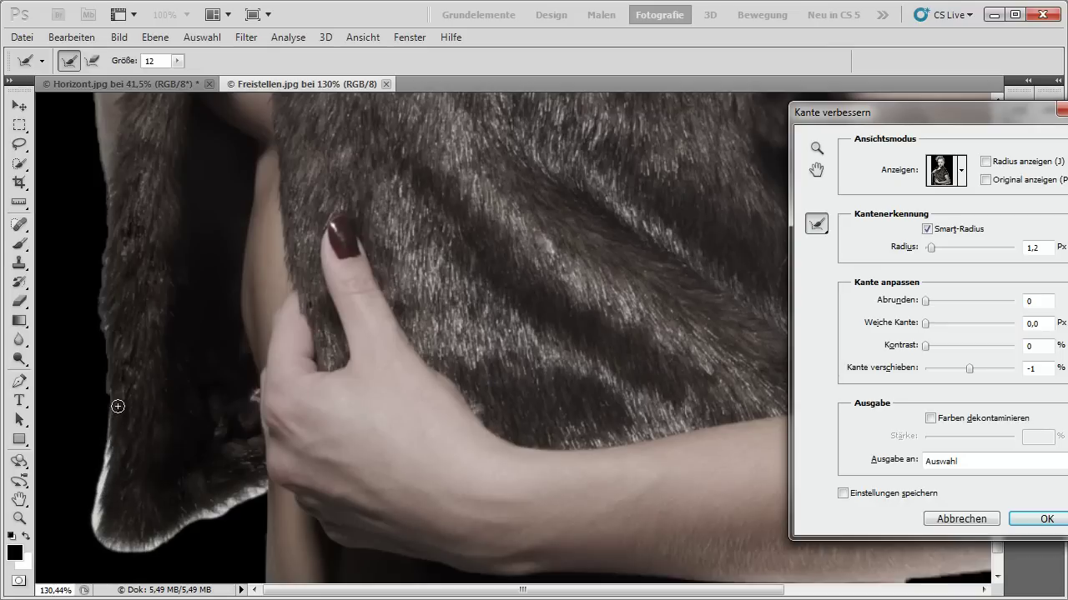
left_click_drag(102, 492, 115, 401)
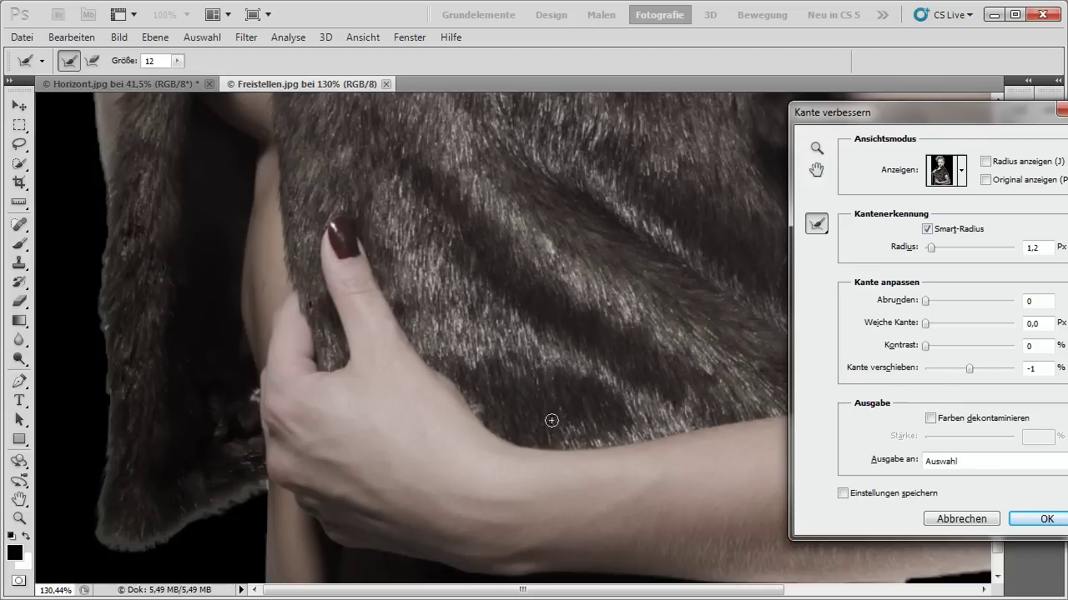
left_click_drag(245, 438, 244, 473)
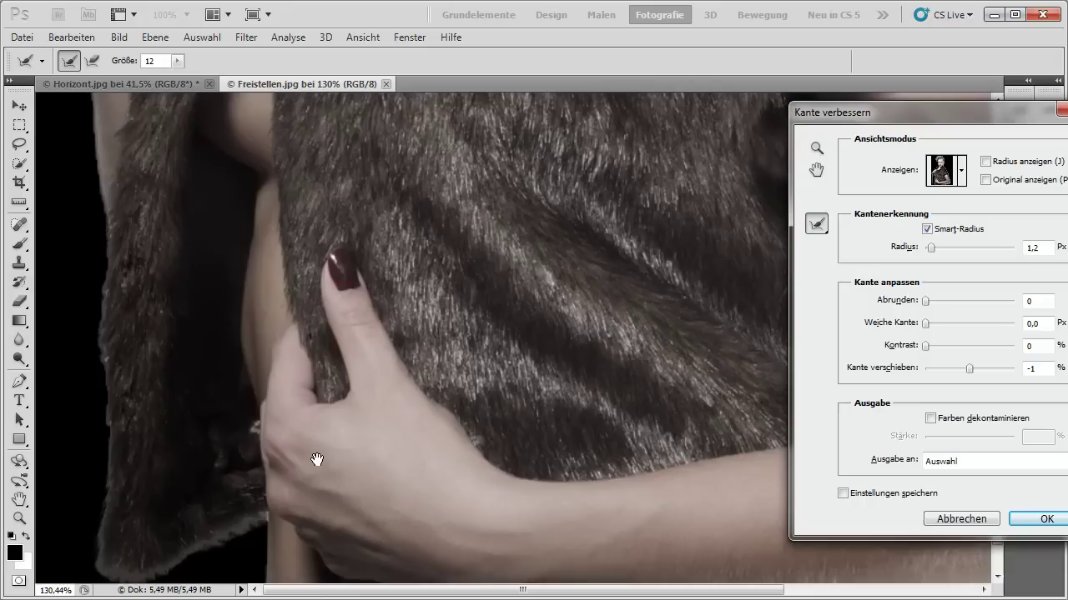
mouse_move(106, 289)
left_mouse_down()
mouse_move(110, 510)
mouse_move(97, 574)
left_mouse_up()
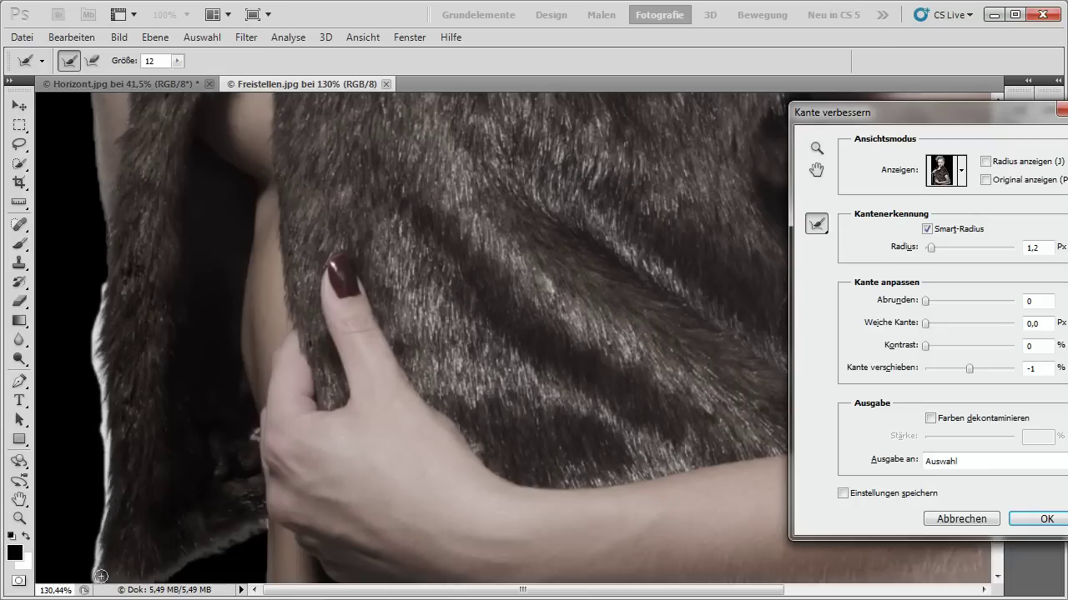
left_click_drag(172, 255, 171, 440)
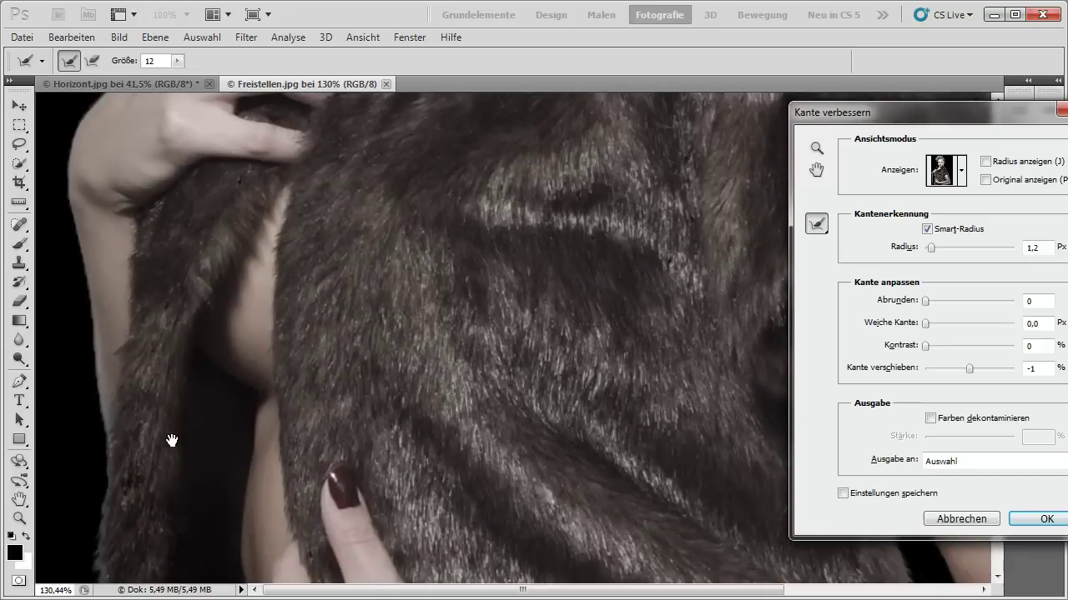
left_click_drag(179, 319, 179, 453)
mouse_move(294, 215)
left_mouse_down()
mouse_move(279, 381)
mouse_move(291, 437)
left_mouse_up()
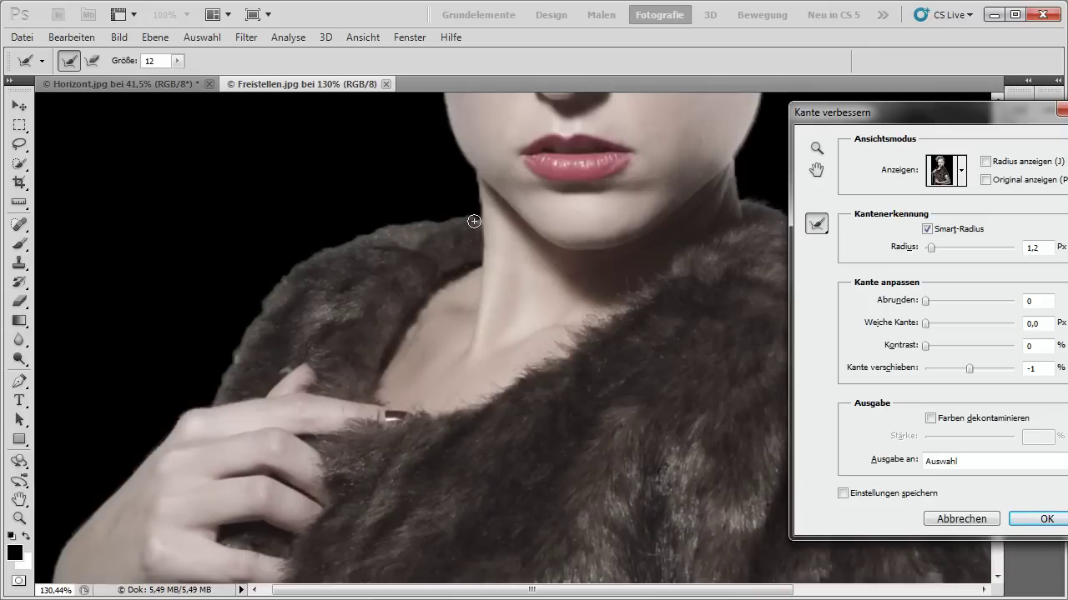
Refine the collar fur edge and the right and left outlines of the pinned-up hair
mouse_move(474, 221)
left_mouse_down()
mouse_move(359, 236)
mouse_move(282, 272)
mouse_move(208, 402)
left_mouse_up()
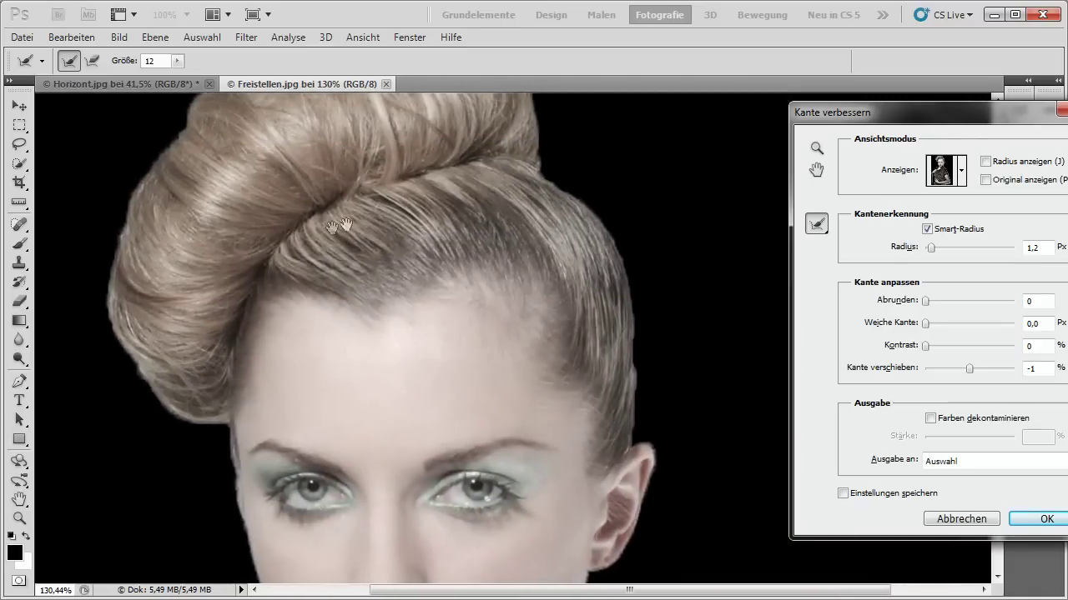
left_click_drag(423, 336, 452, 404)
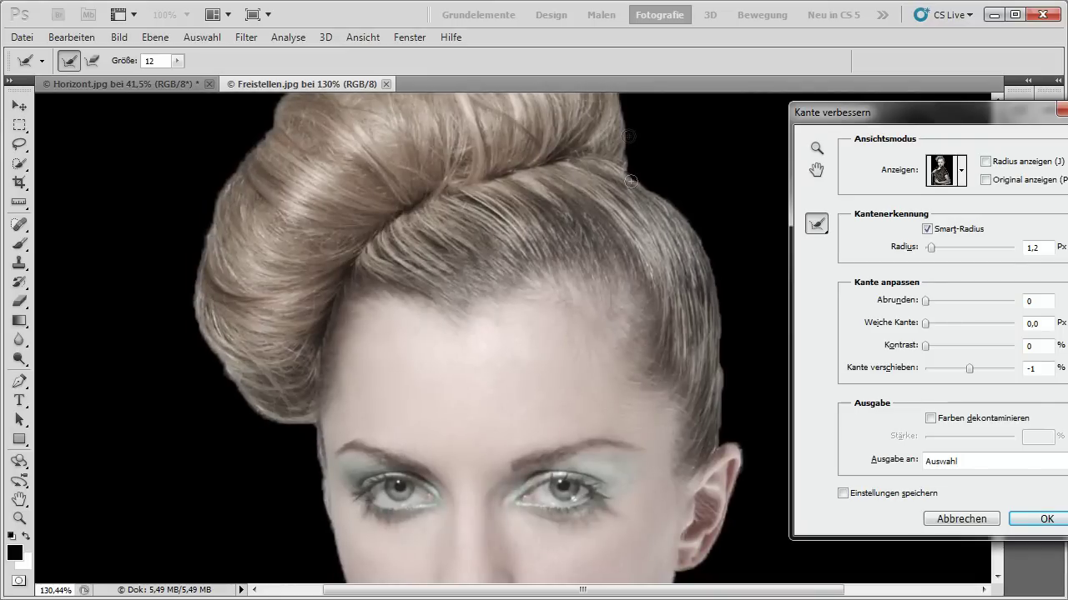
mouse_move(625, 176)
left_mouse_down()
mouse_move(663, 196)
mouse_move(705, 242)
mouse_move(719, 281)
mouse_move(721, 441)
left_mouse_up()
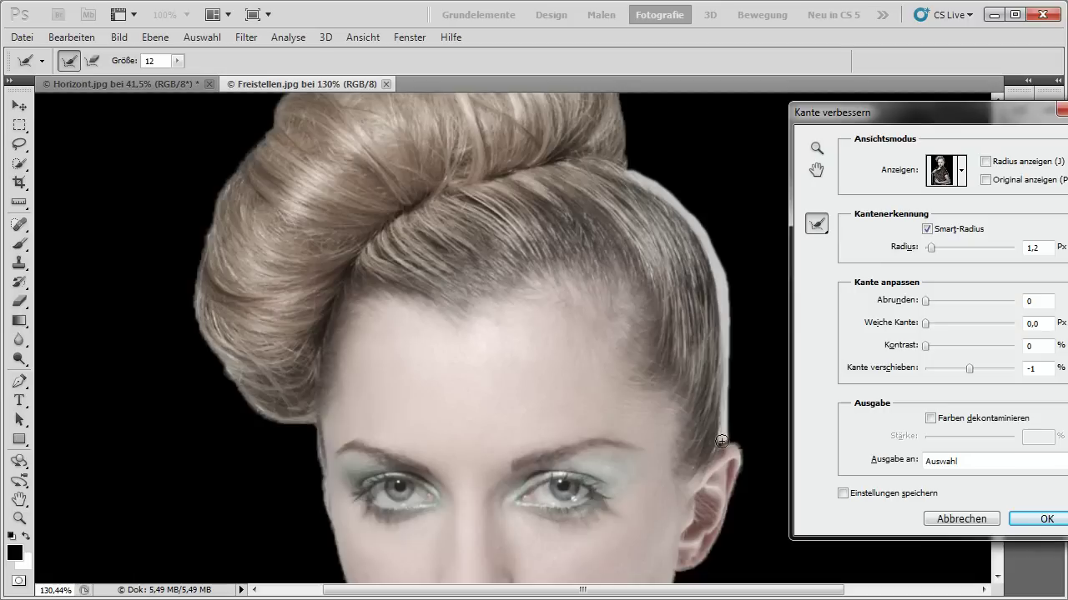
left_click_drag(626, 167, 617, 84)
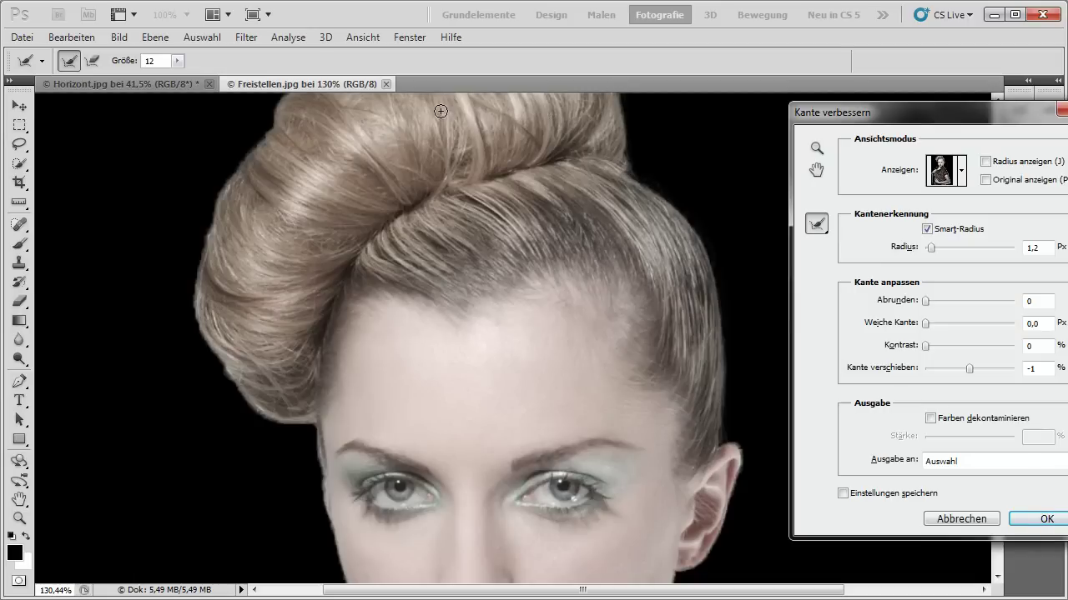
mouse_move(281, 99)
left_mouse_down()
mouse_move(208, 223)
mouse_move(194, 342)
mouse_move(255, 419)
mouse_move(305, 425)
mouse_move(316, 468)
left_mouse_up()
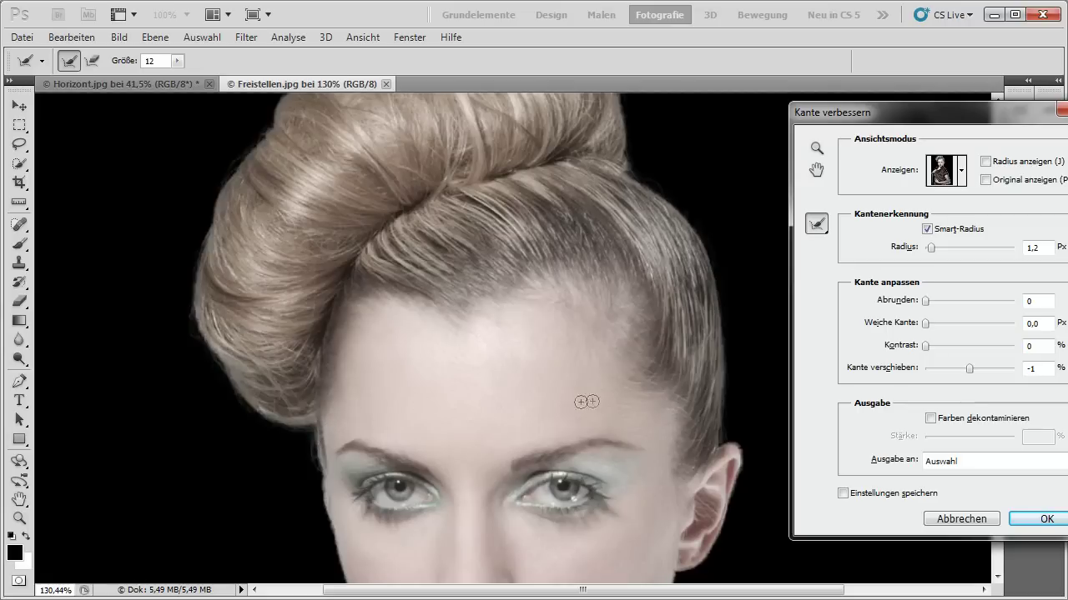
left_click_drag(488, 495, 496, 242)
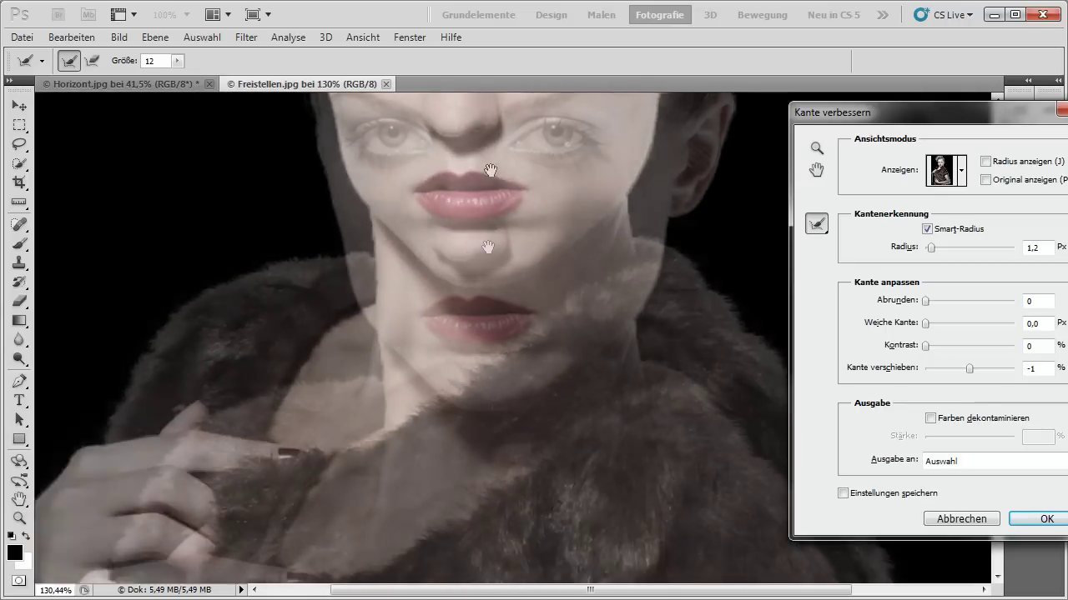
Set Kante verschieben to -5% and pan over the fur, hand and chin to check the edge
left_click_drag(453, 370, 520, 215)
left_click_drag(456, 361, 447, 214)
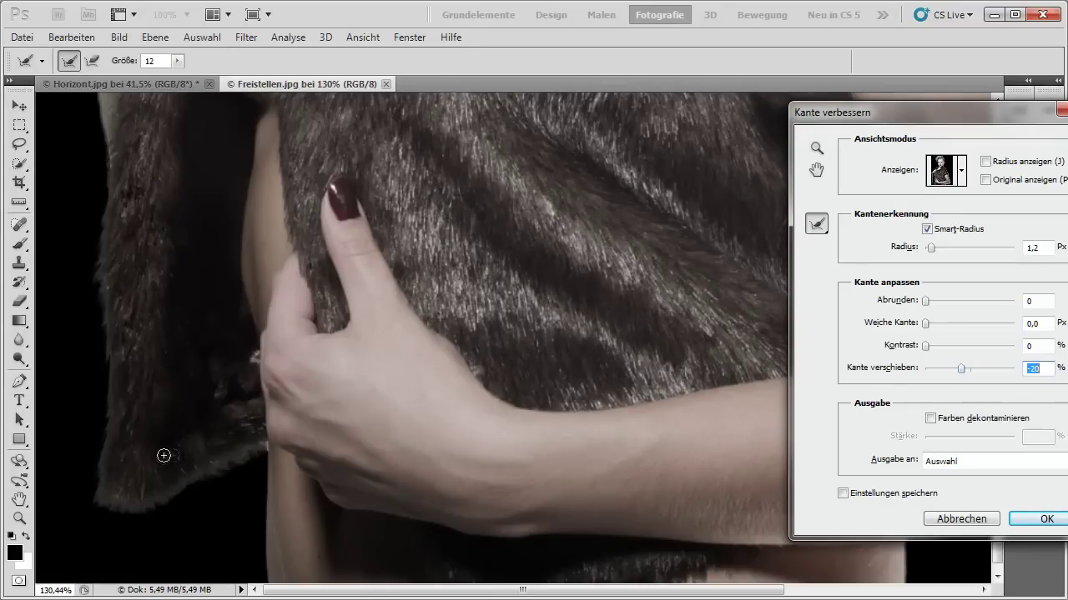
left_click_drag(961, 367, 967, 368)
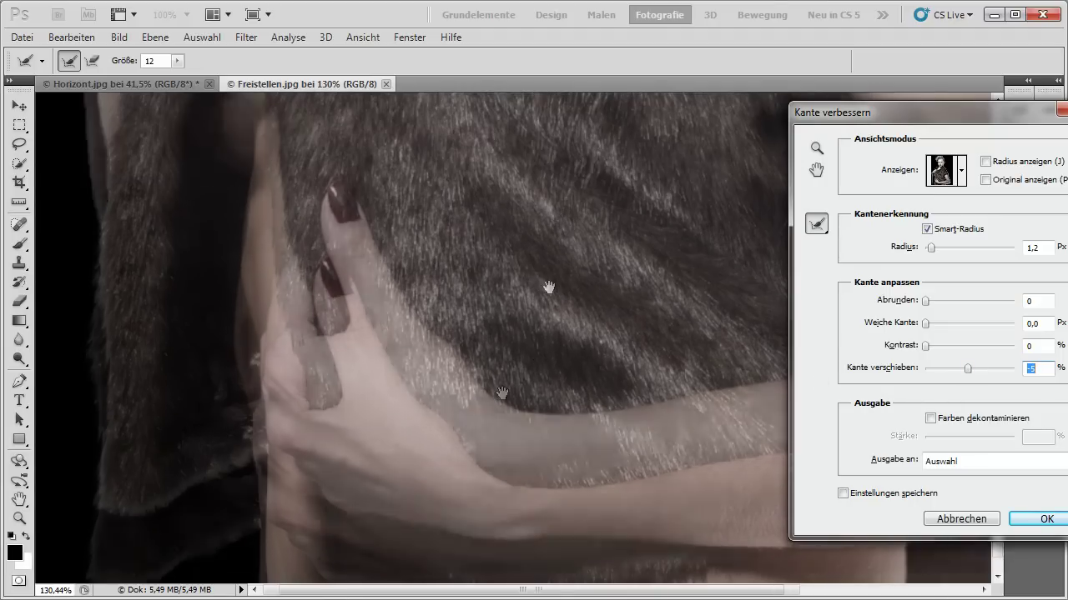
left_click_drag(548, 287, 598, 312)
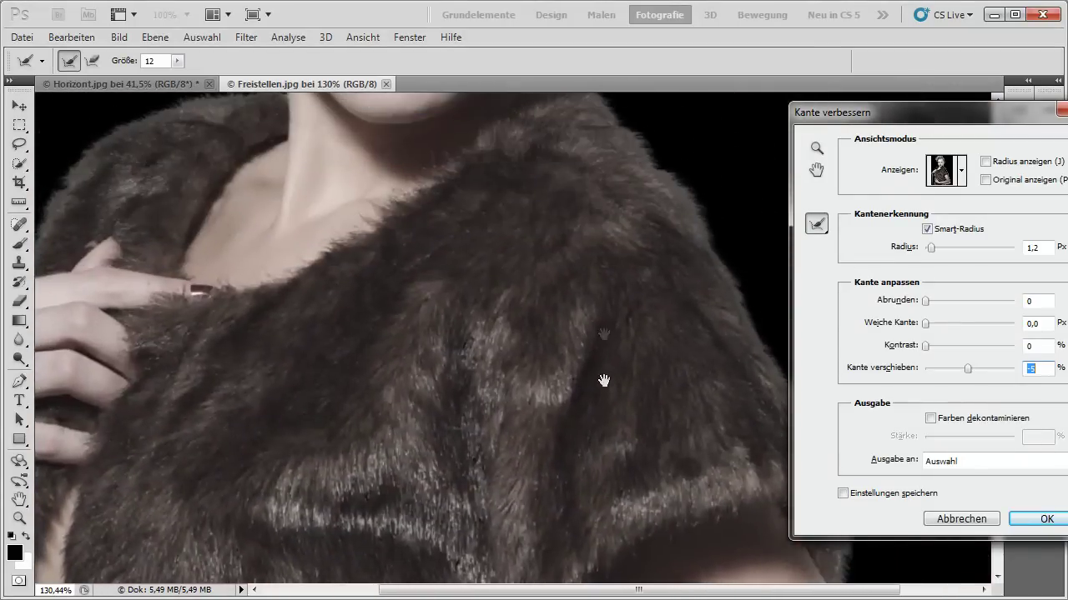
left_click_drag(589, 253, 645, 422)
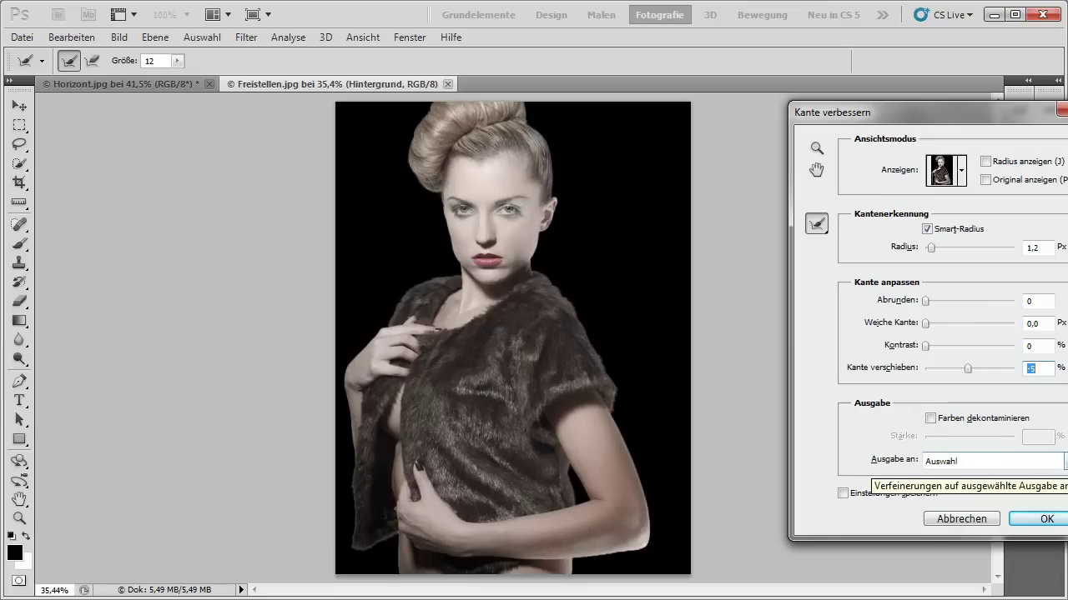
Output the Refine Edge result as a layer mask (Ebenenmaske) and apply it
left_click(992, 462)
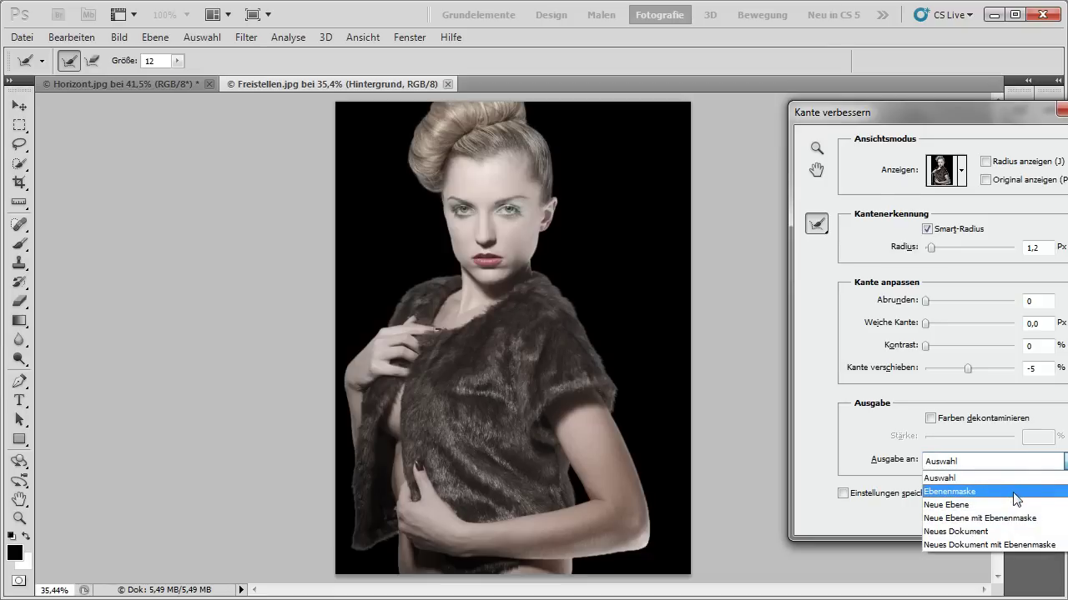
left_click(1016, 492)
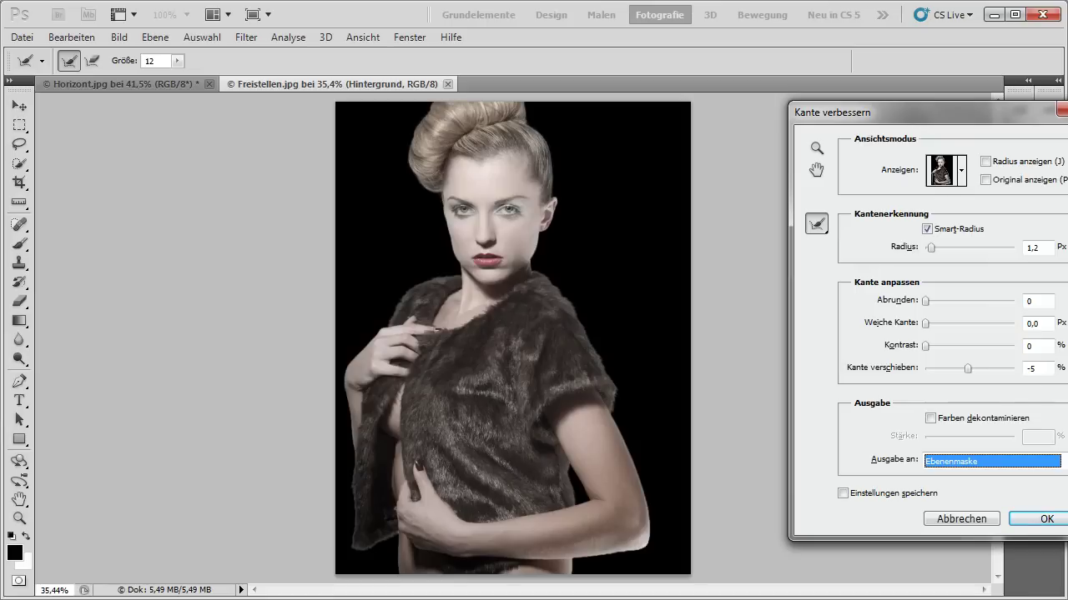
left_click(1048, 522)
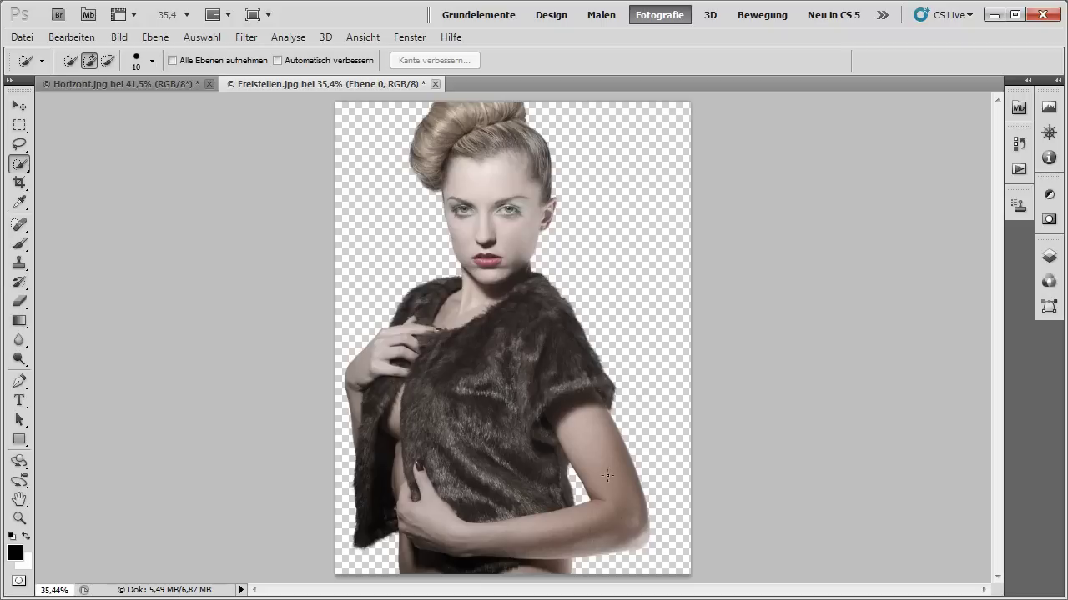
Display Ebene 0's layer mask alone, zoomed in on the soft fur edge
left_click(1049, 257)
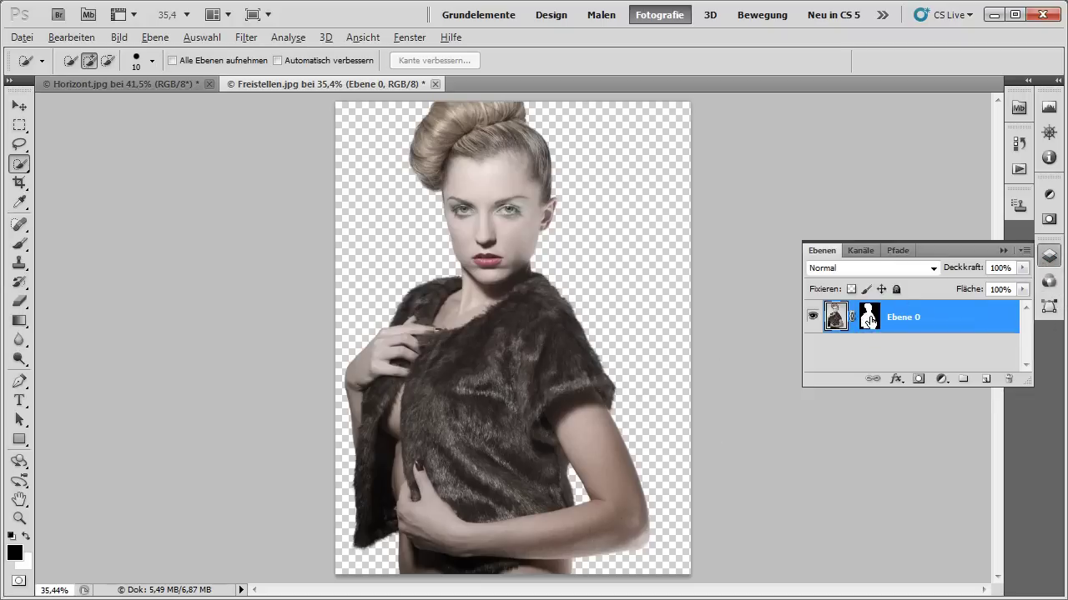
left_click(869, 318, "alt")
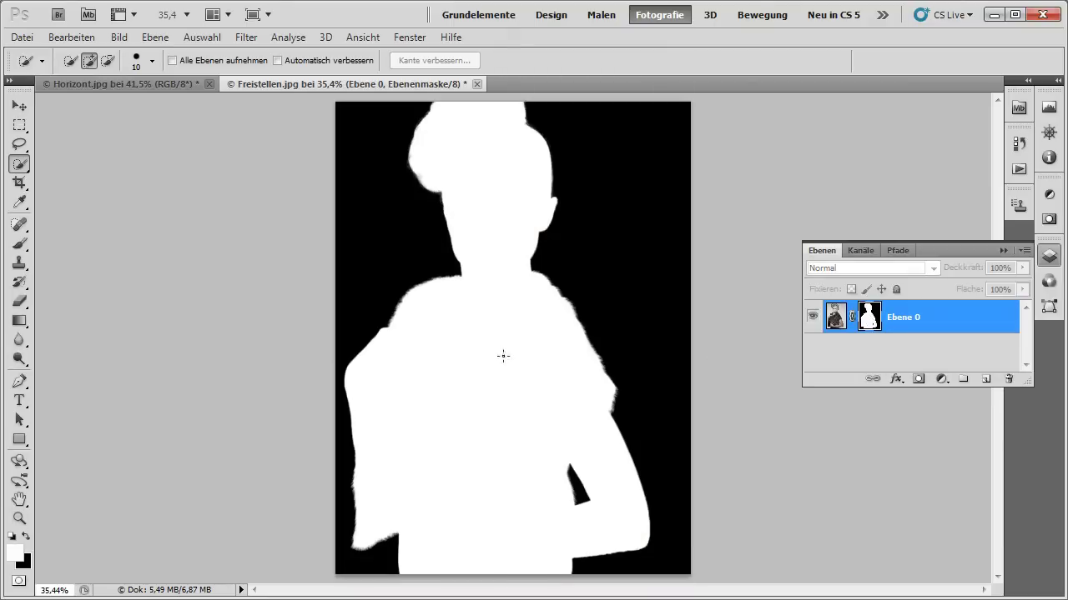
left_click_drag(587, 361, 666, 403)
left_click_drag(674, 406, 692, 422)
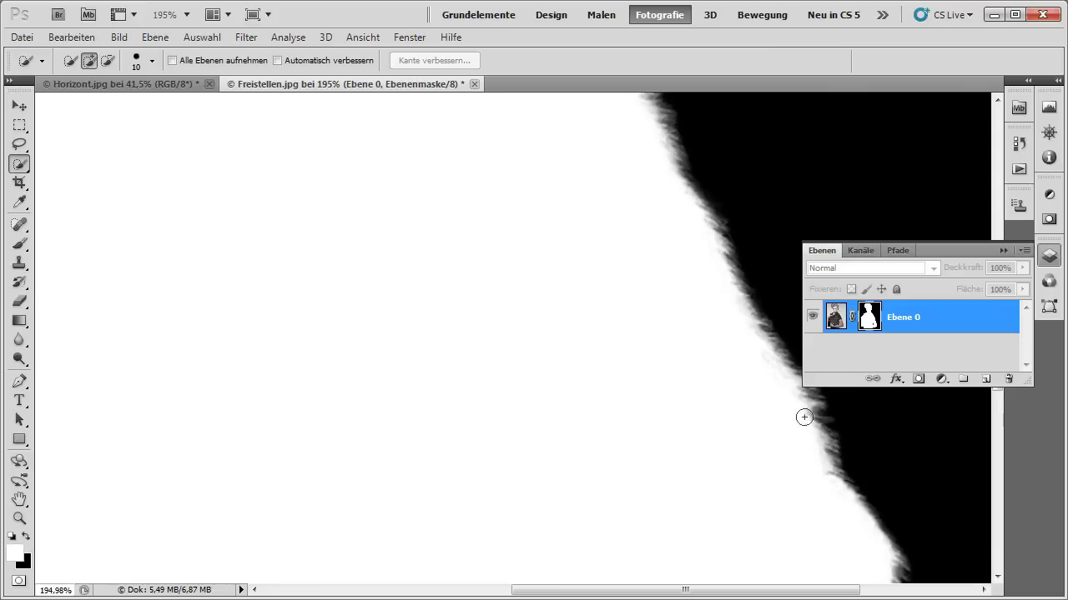
left_click_drag(853, 458, 680, 300)
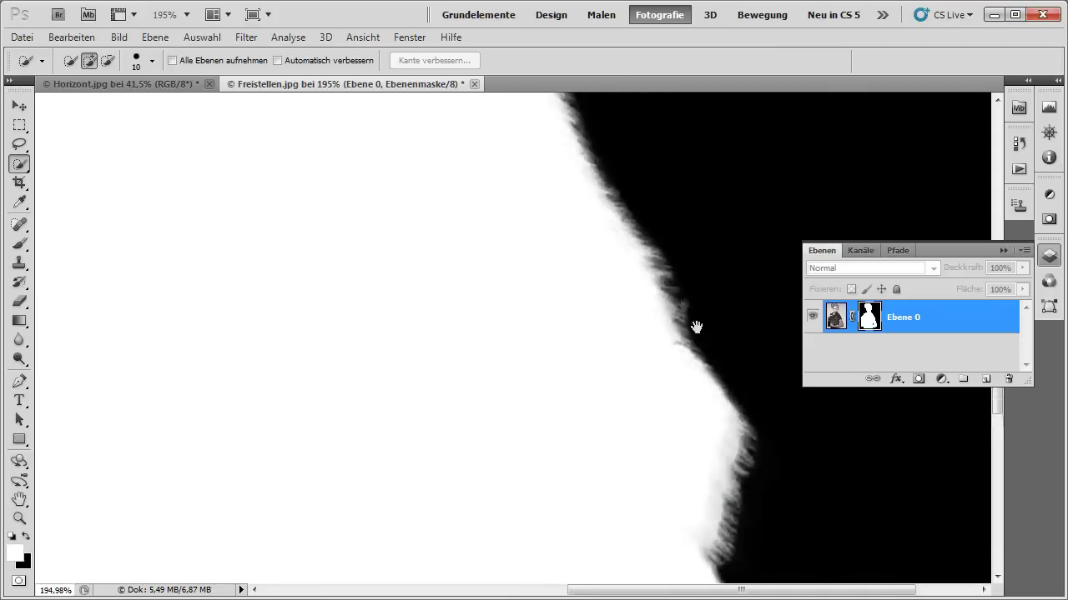